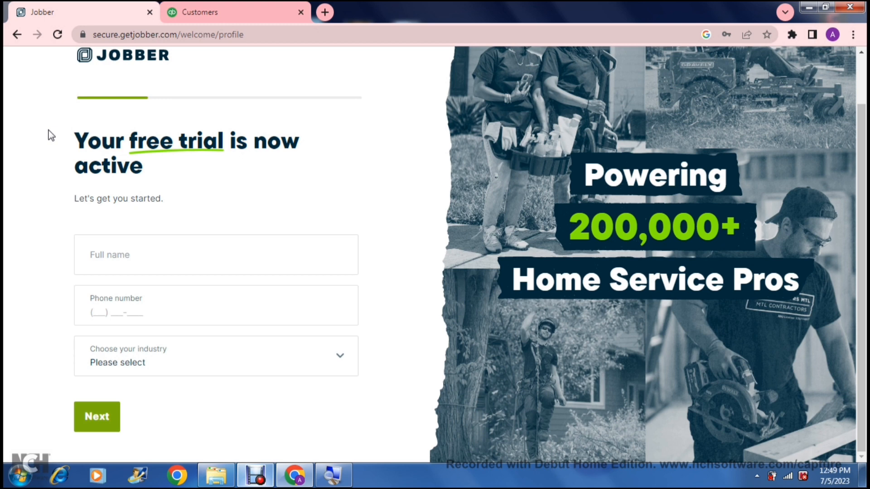
# Choose Carpet Cleaning as the industry in the trial profile and fill in the account owner's full name.
pyautogui.scroll(1, 51, 135)
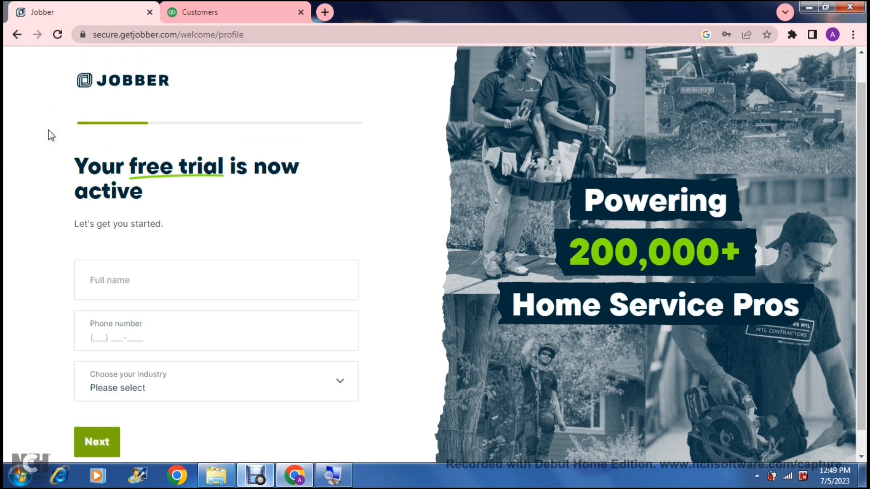
pyautogui.scroll(-1, 51, 136)
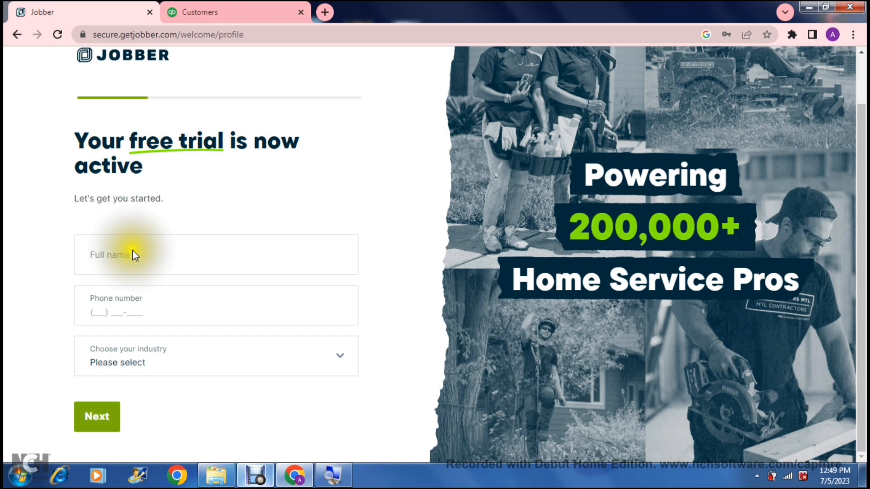
pyautogui.click(155, 258)
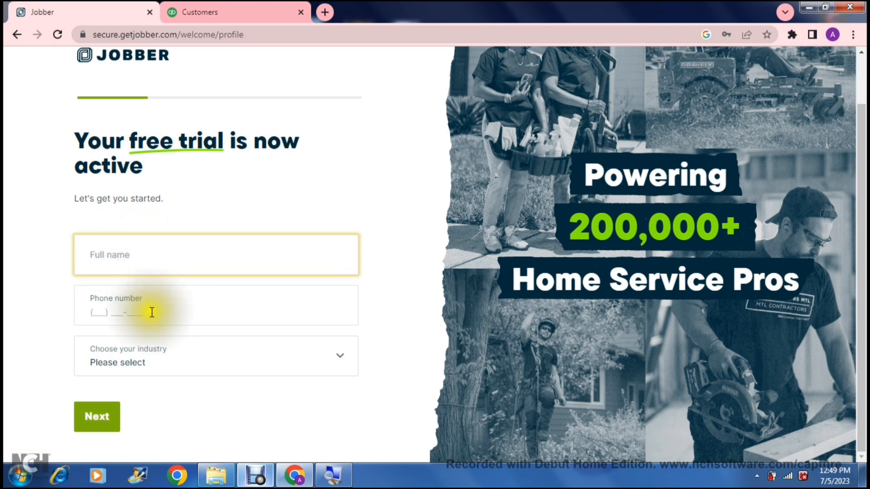
pyautogui.click(174, 355)
pyautogui.press('Down')
pyautogui.press('Down')
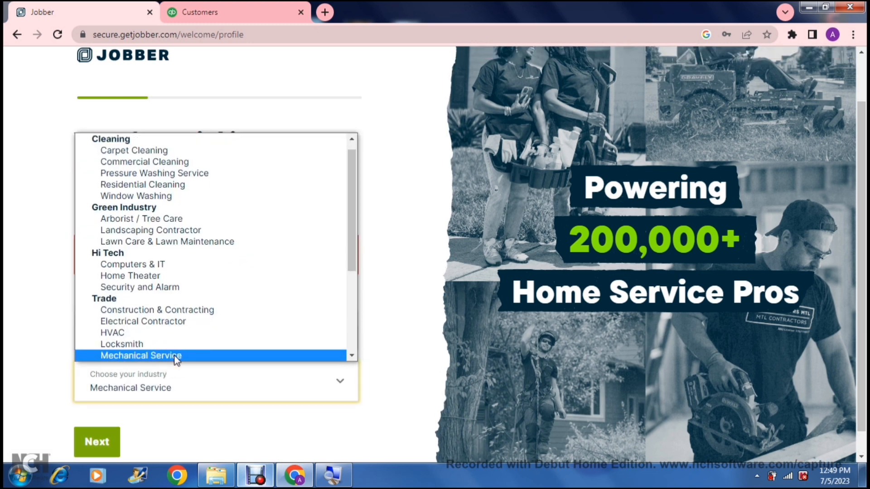
pyautogui.press('Down')
pyautogui.press('Down')
pyautogui.press('Down')
pyautogui.press('Down')
pyautogui.press('Down')
pyautogui.press('Down')
pyautogui.press('Down')
pyautogui.press('Down')
pyautogui.press('Down')
pyautogui.press('Down')
pyautogui.press('Down')
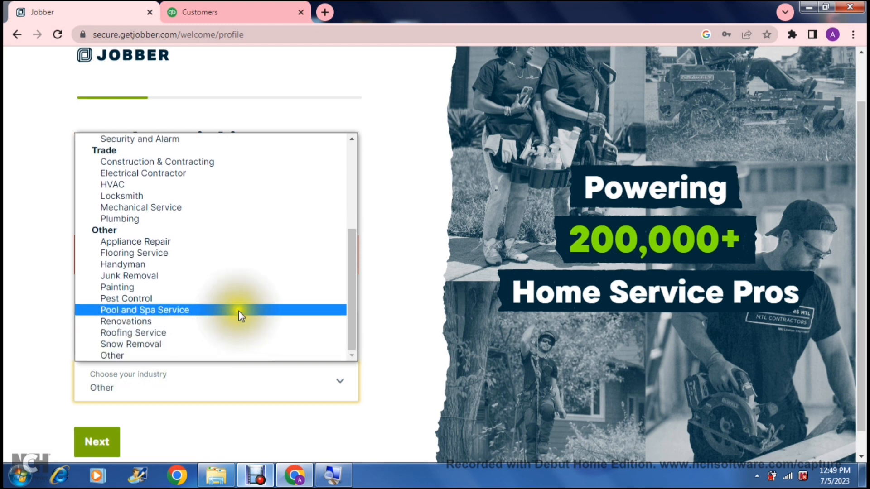
pyautogui.moveTo(351, 301); pyautogui.dragTo(353, 207)
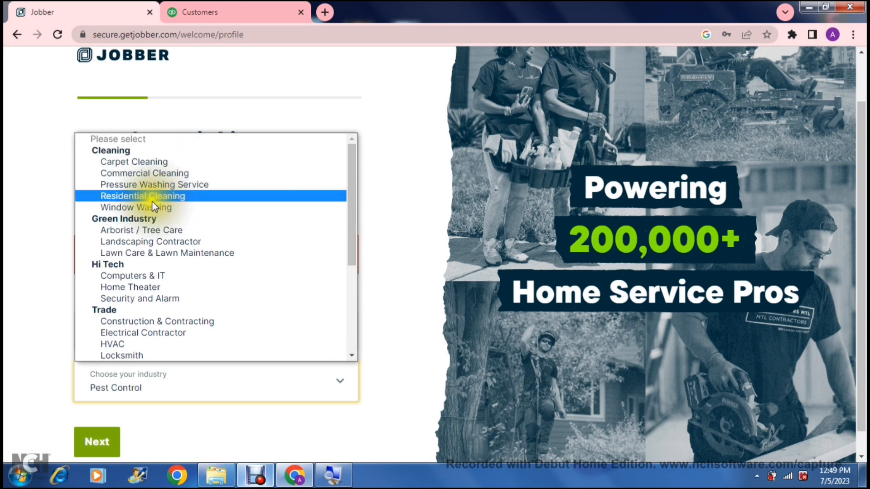
pyautogui.click(132, 162)
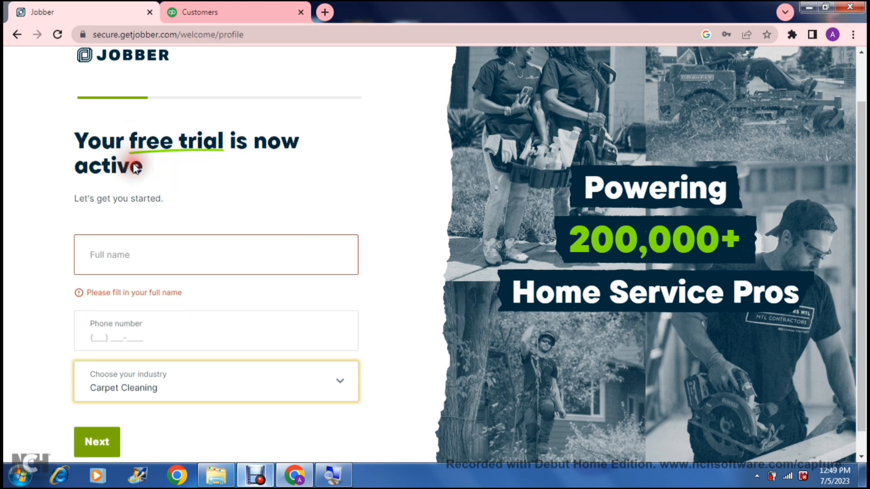
pyautogui.click(126, 257)
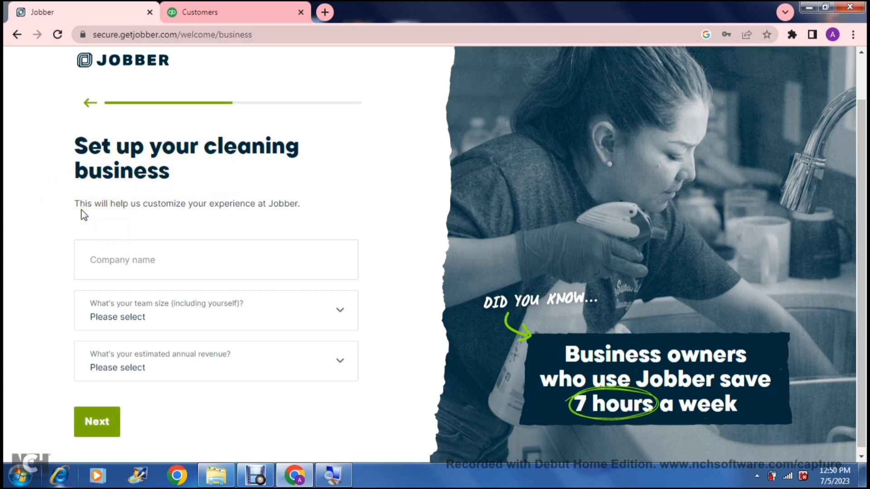
# Set the team size to 4-10 people and the estimated annual revenue to $50,000 - $150,000, and submit the business details.
pyautogui.click(159, 261)
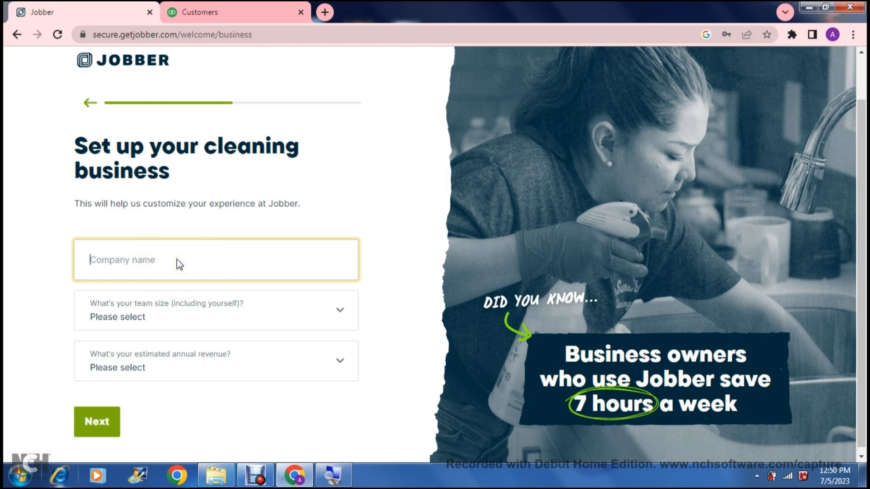
pyautogui.click(181, 316)
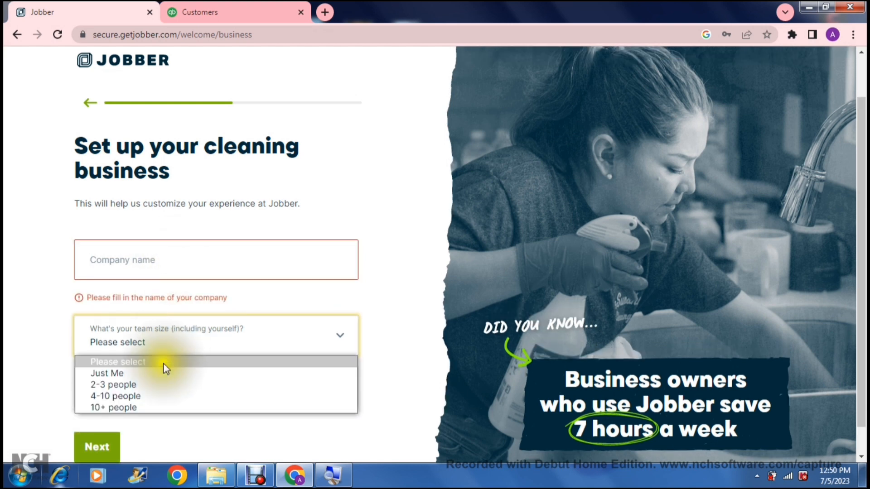
pyautogui.click(156, 400)
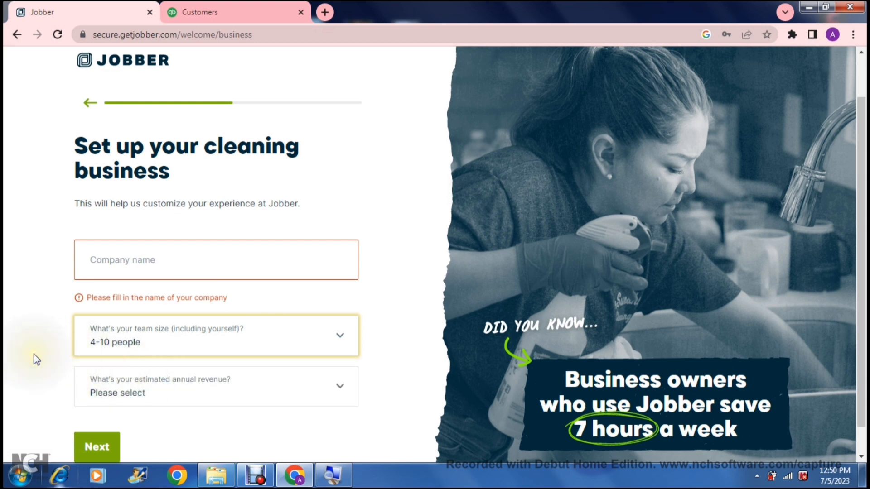
pyautogui.click(142, 393)
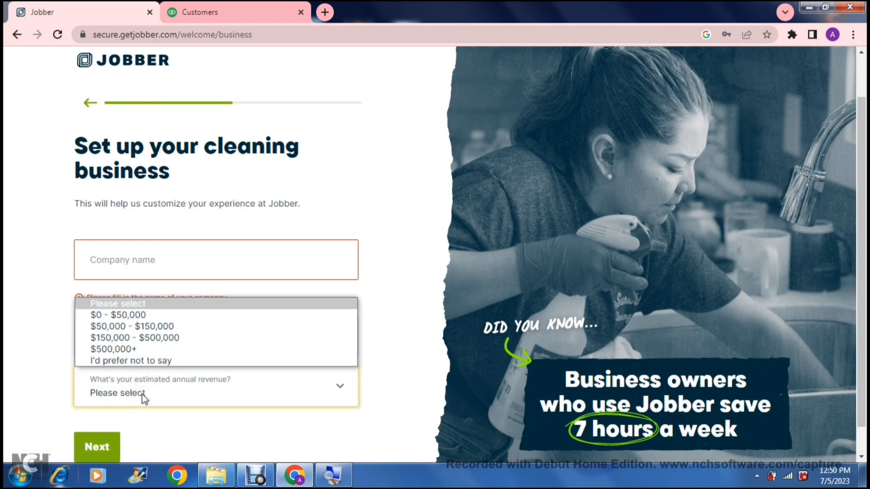
pyautogui.click(138, 325)
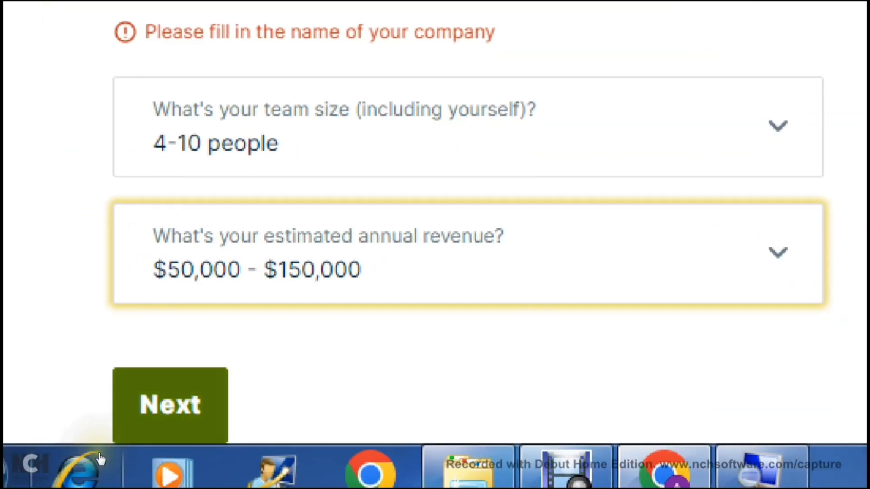
pyautogui.click(170, 405)
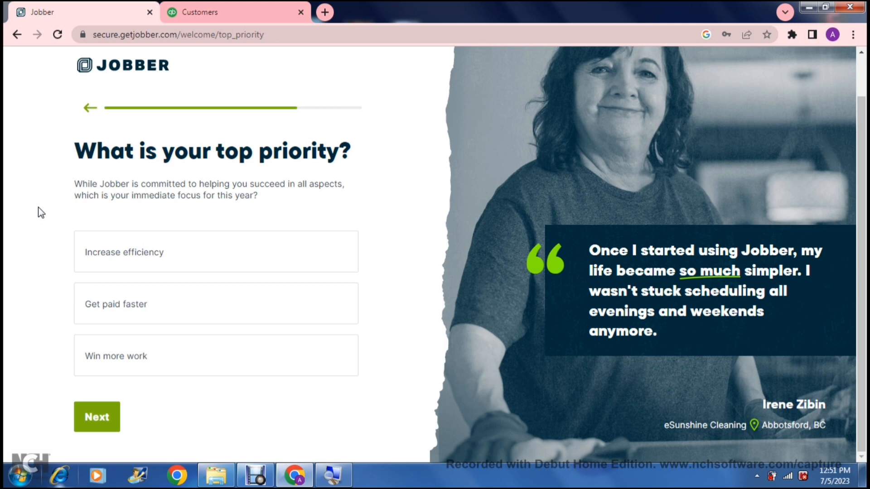
# Select Increase efficiency as the top priority and continue the setup.
pyautogui.click(47, 253)
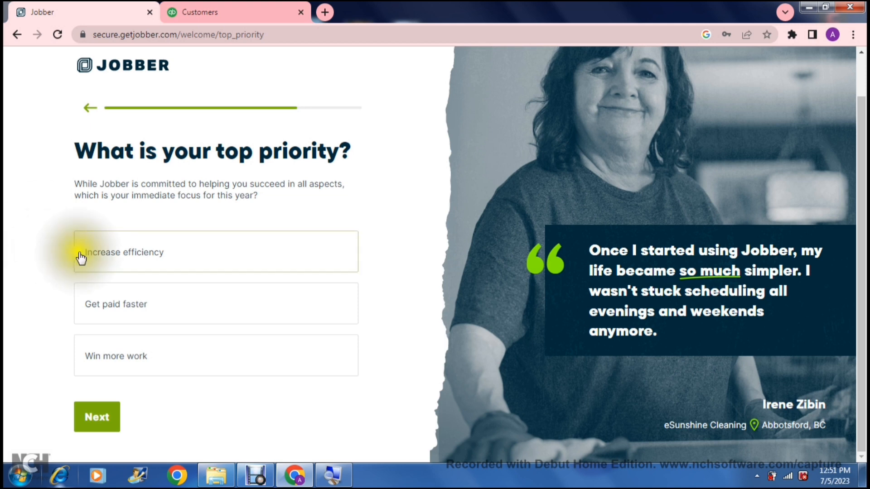
pyautogui.click(103, 258)
pyautogui.click(107, 293)
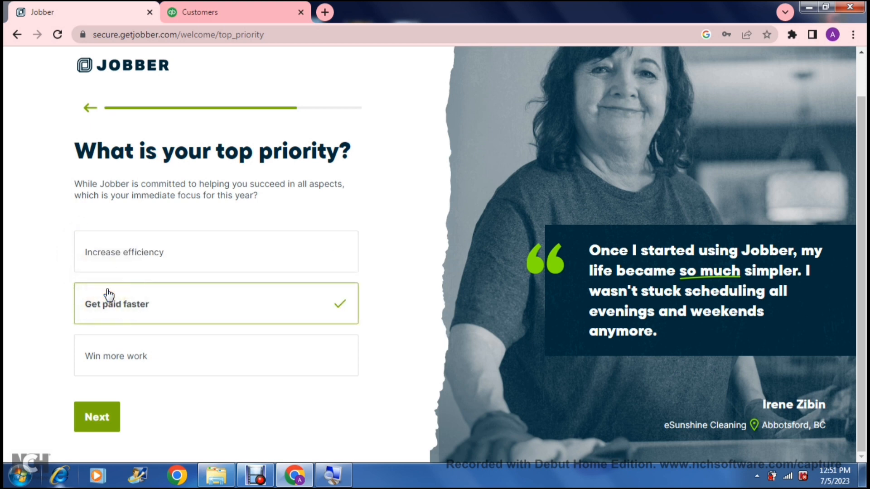
pyautogui.click(113, 266)
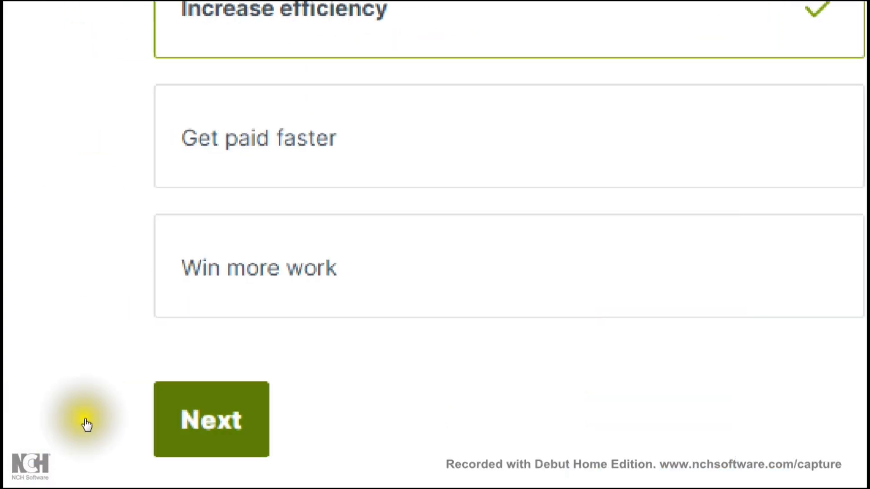
pyautogui.click(107, 420)
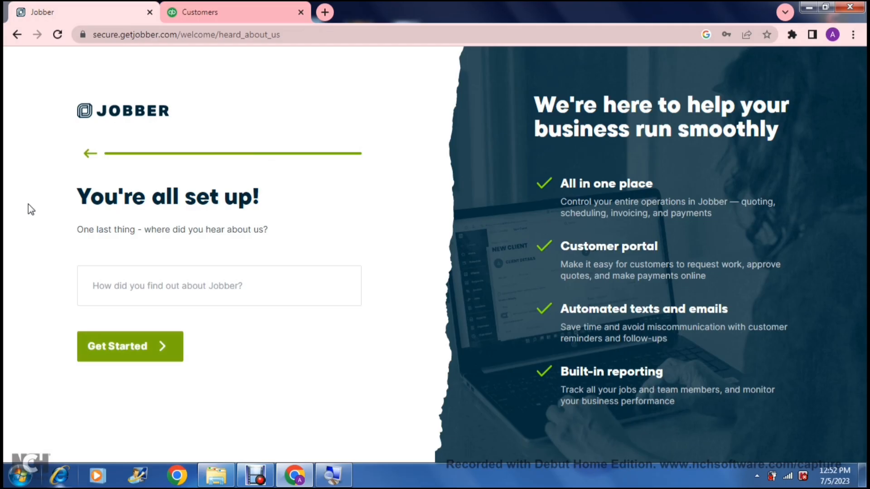
# Finish the sign-up with Google as the referral source and dismiss the discount offer banner.
pyautogui.click(122, 285)
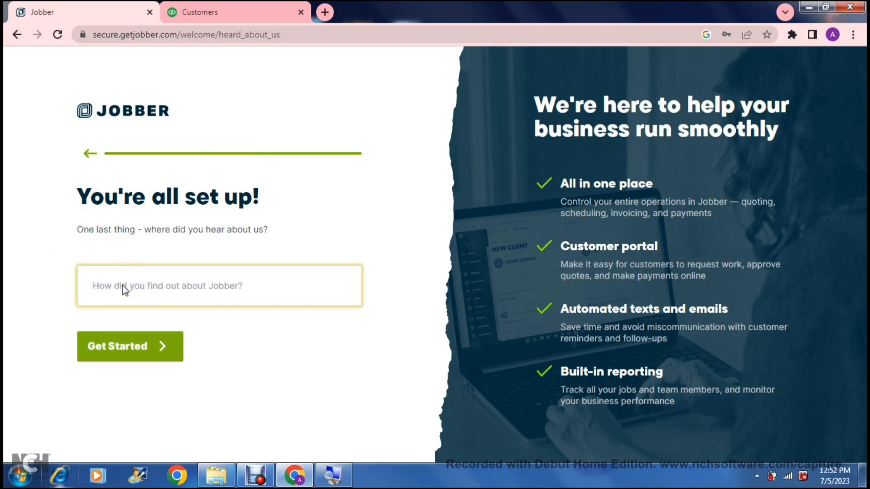
pyautogui.write('Google')
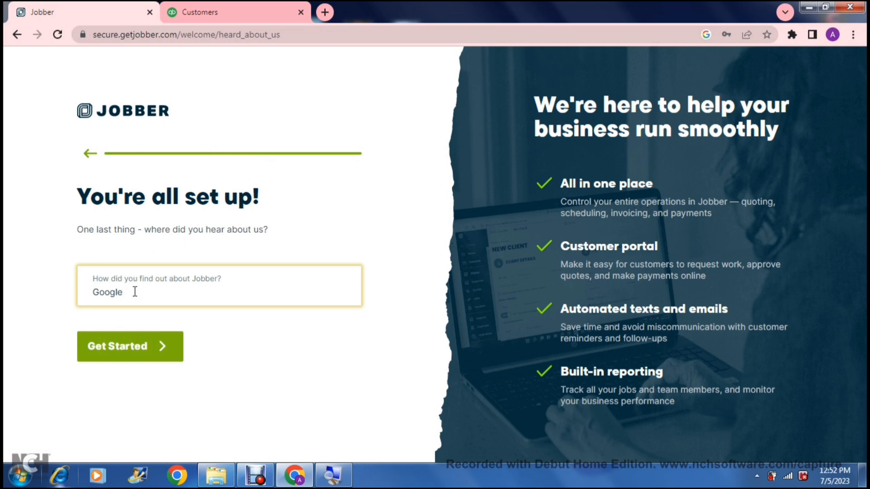
pyautogui.click(118, 347)
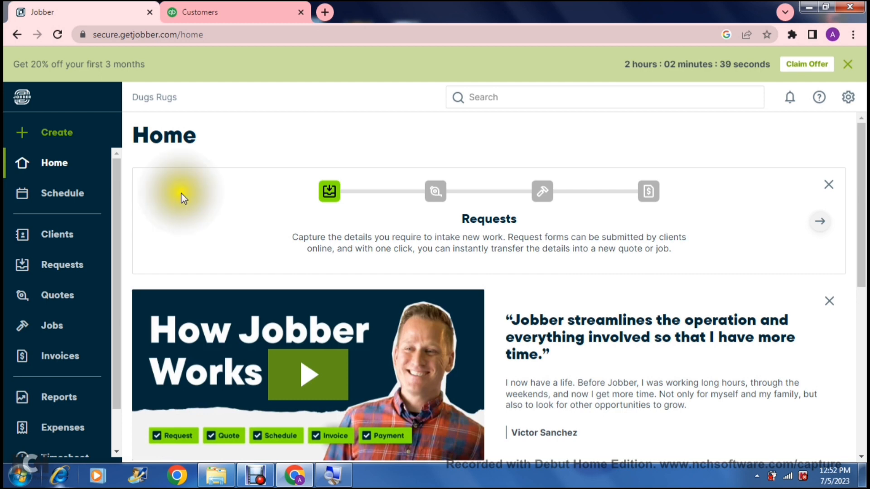
pyautogui.click(847, 64)
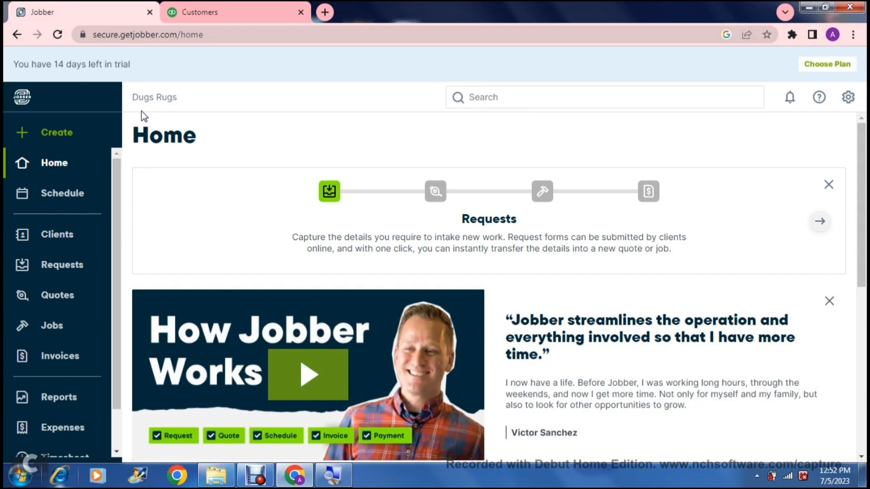
# Look through Jobber's navigation sections and the Customers page in QuickBooks, and return to Jobber.
pyautogui.click(116, 177)
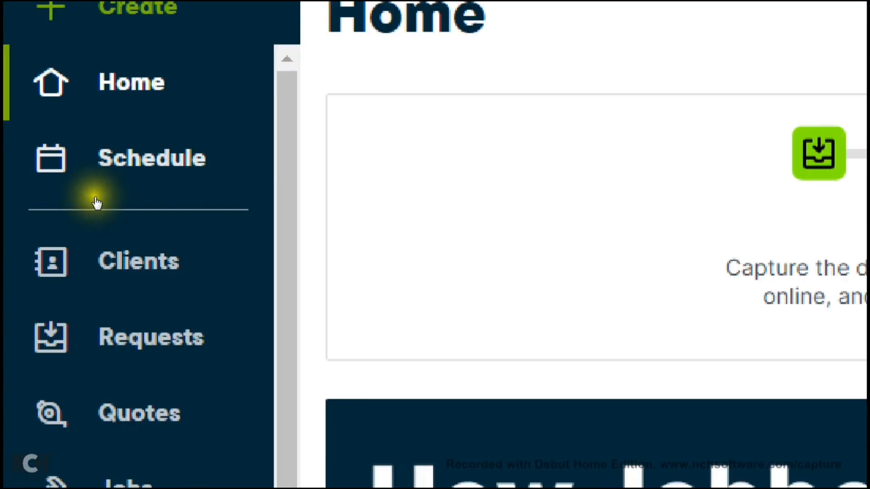
pyautogui.click(119, 189)
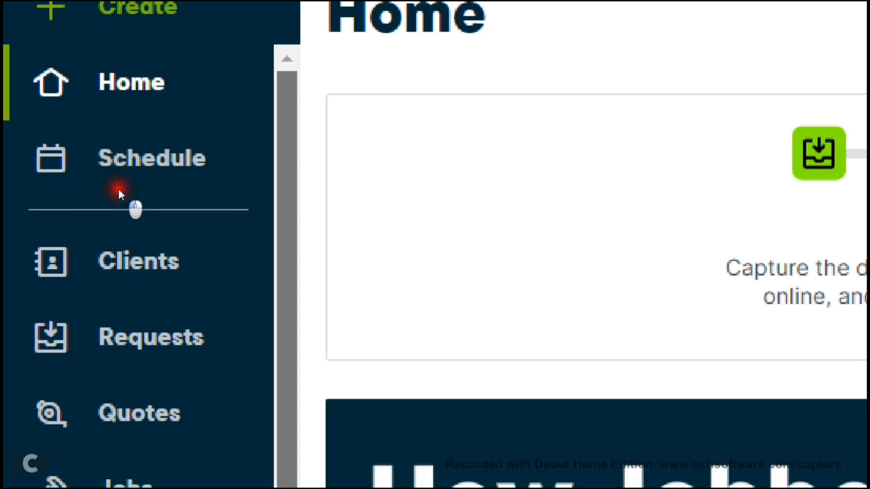
pyautogui.scroll(-1, 118, 189)
pyautogui.scroll(-1, 119, 199)
pyautogui.scroll(-1, 118, 226)
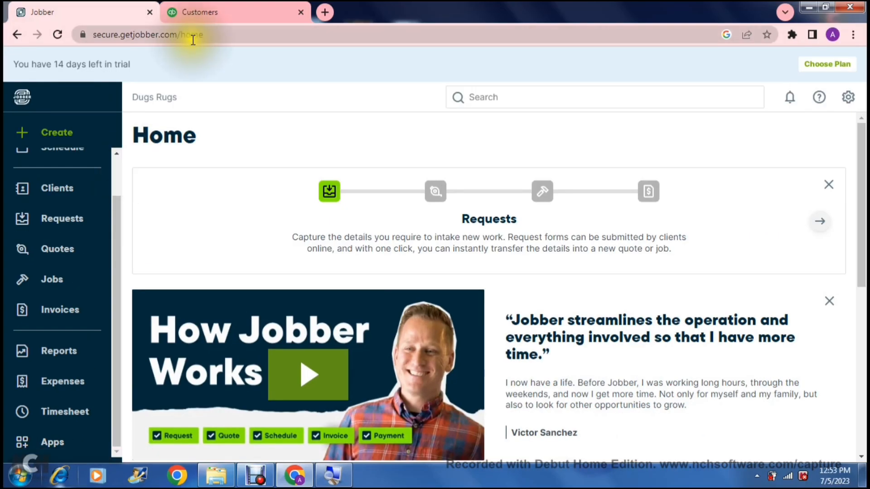
pyautogui.click(209, 10)
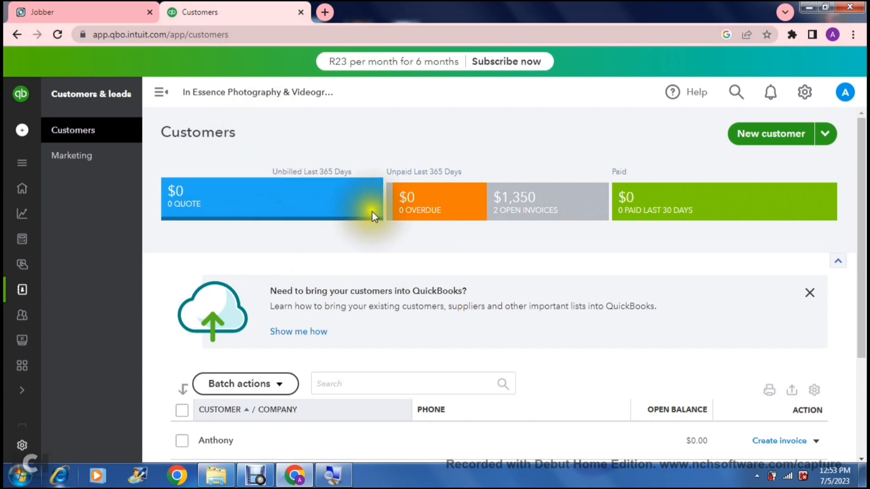
pyautogui.click(99, 9)
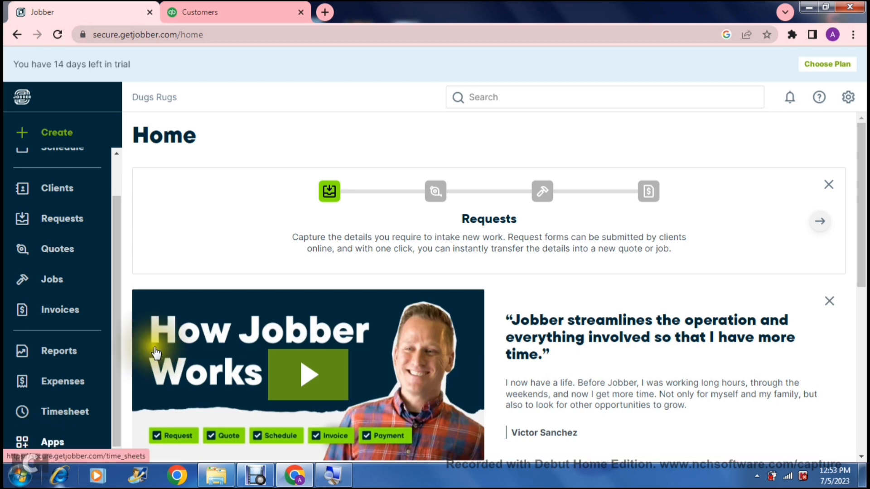
# Create a new client to open its blank details form.
pyautogui.scroll(2, 93, 398)
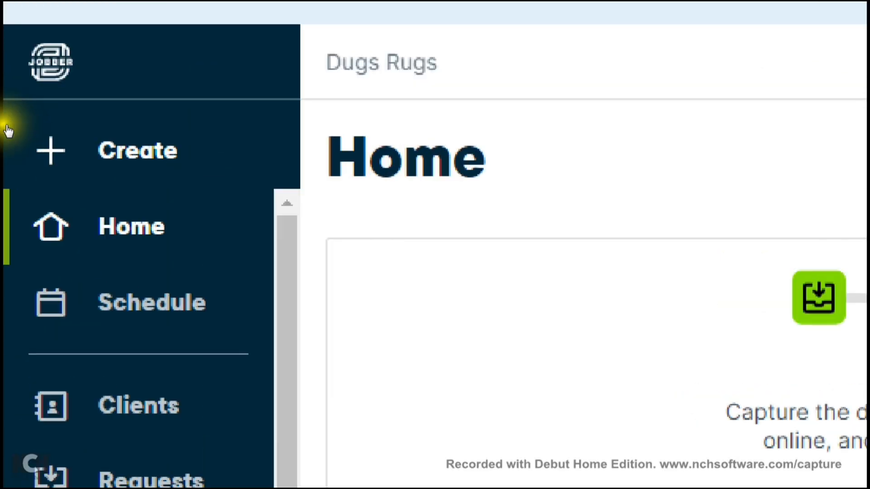
pyautogui.click(5, 132)
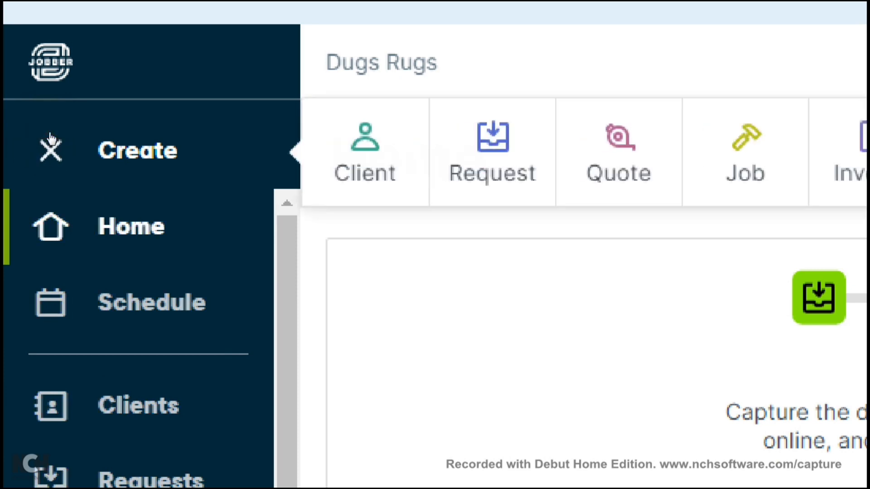
pyautogui.press('super')
pyautogui.press('Escape')
pyautogui.click(51, 135)
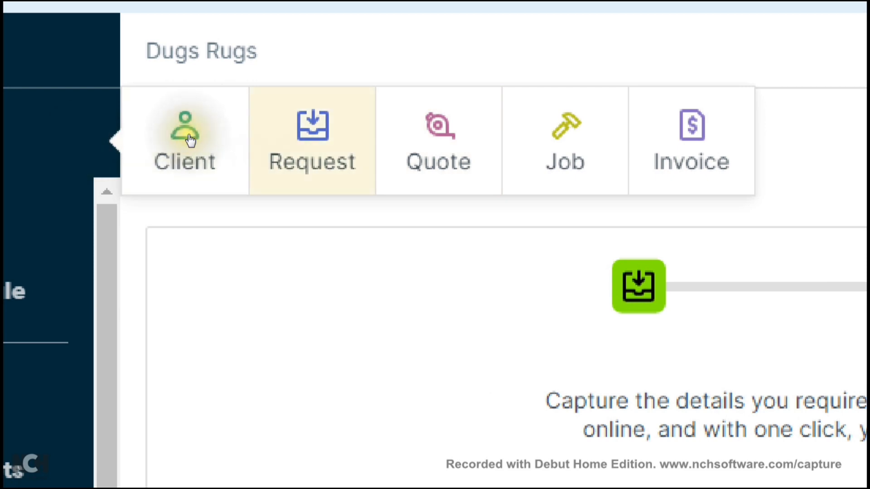
pyautogui.click(149, 143)
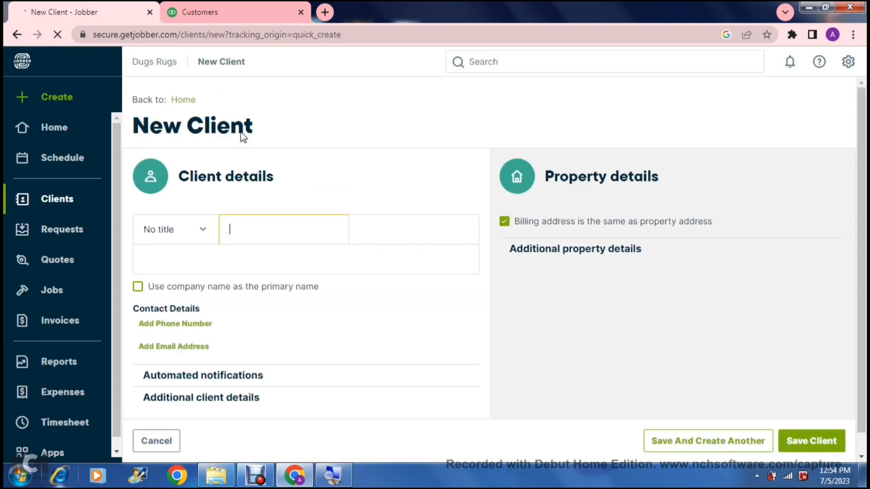
# Set the new client's title to Mr. and fill in the client's first name.
pyautogui.click(261, 231)
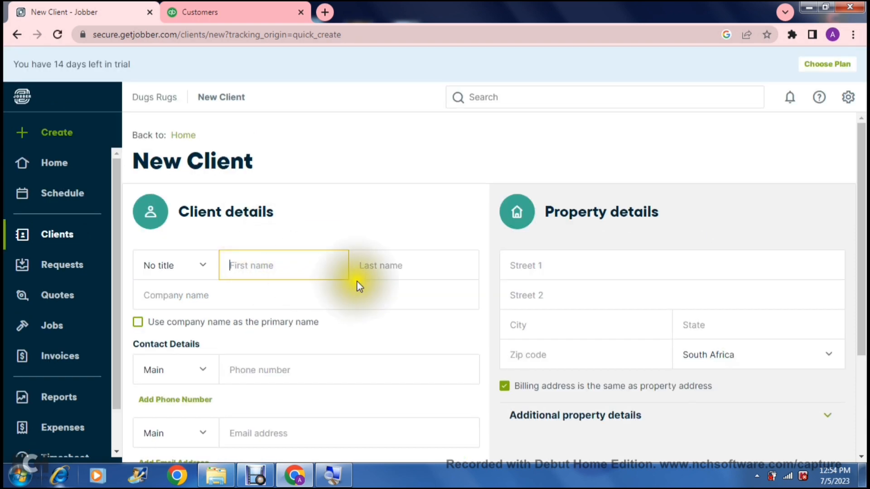
pyautogui.moveTo(861, 202)
pyautogui.mouseDown()
pyautogui.moveTo(863, 315)
pyautogui.moveTo(847, 204)
pyautogui.mouseUp()
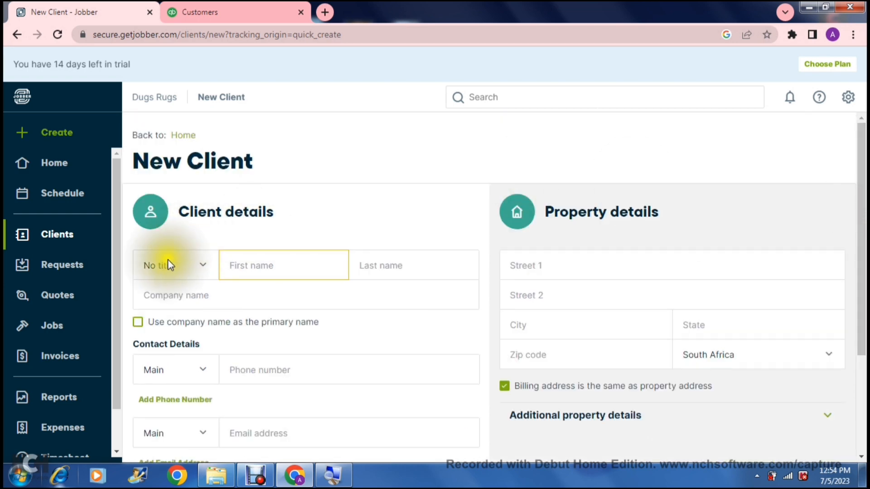
pyautogui.click(194, 268)
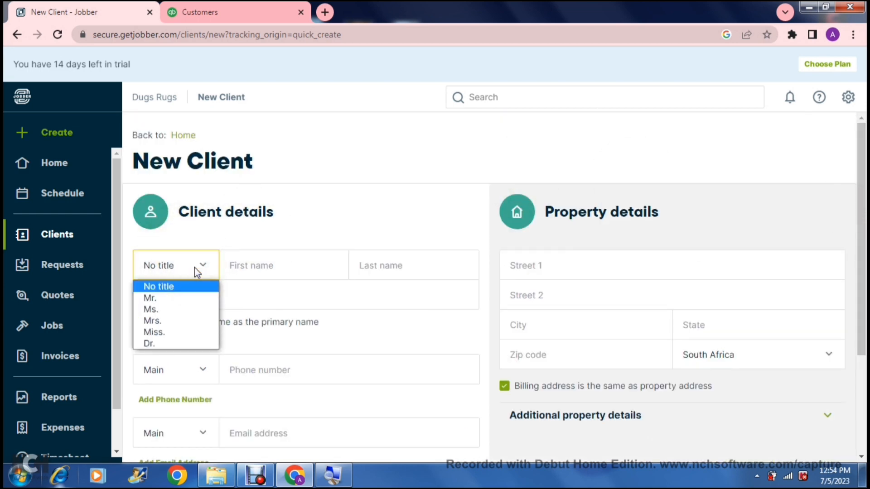
pyautogui.click(187, 298)
pyautogui.click(243, 267)
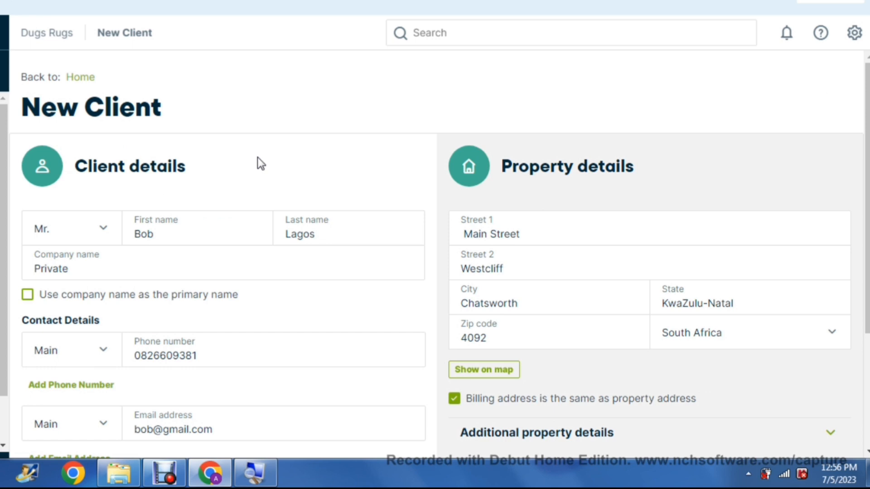
# Review the filled-in client and property details and show the property address on the map.
pyautogui.scroll(-3, 258, 157)
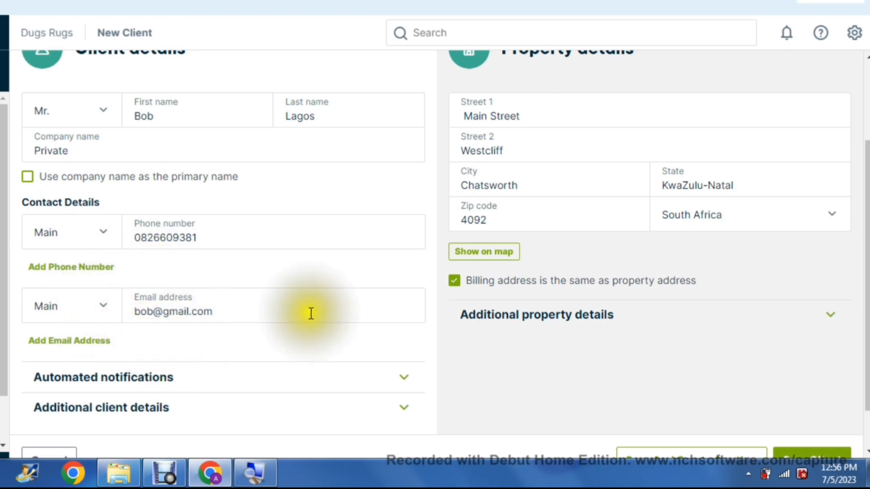
pyautogui.moveTo(868, 238); pyautogui.dragTo(868, 195)
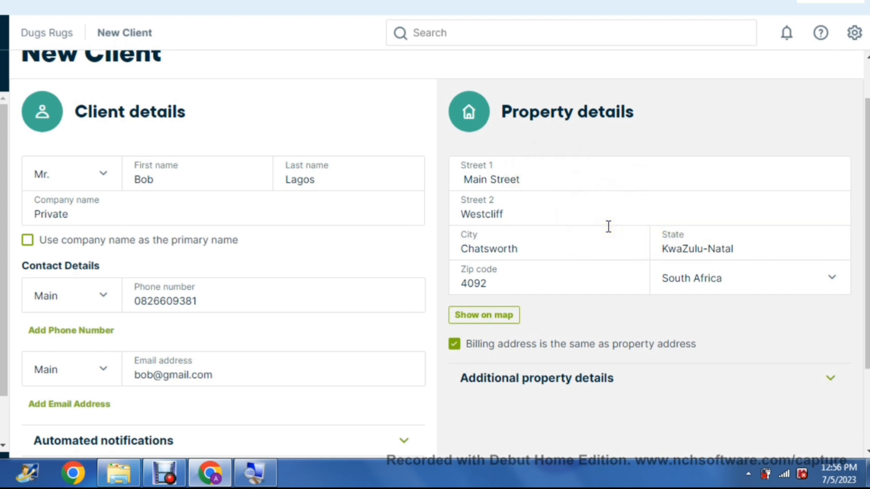
pyautogui.moveTo(868, 206); pyautogui.dragTo(867, 322)
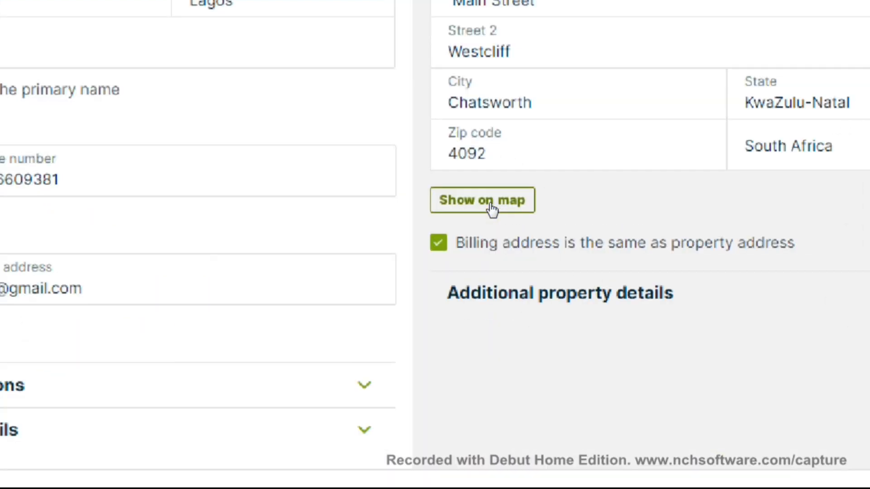
pyautogui.click(492, 208)
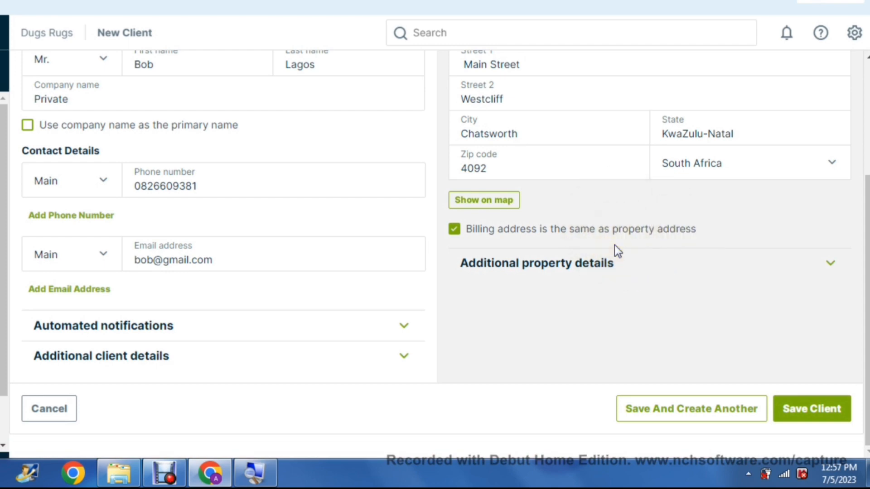
# Look at the custom field options under the additional property details, including the field types, and cancel without creating a field.
pyautogui.click(831, 277)
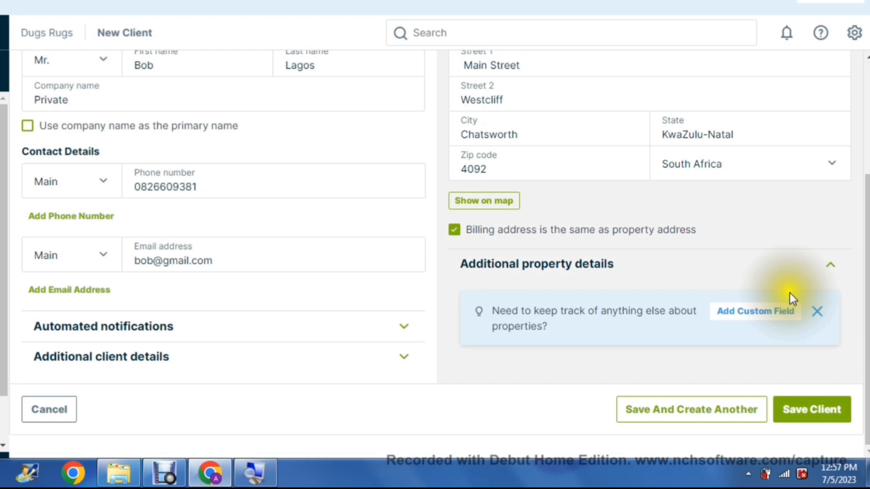
pyautogui.click(768, 317)
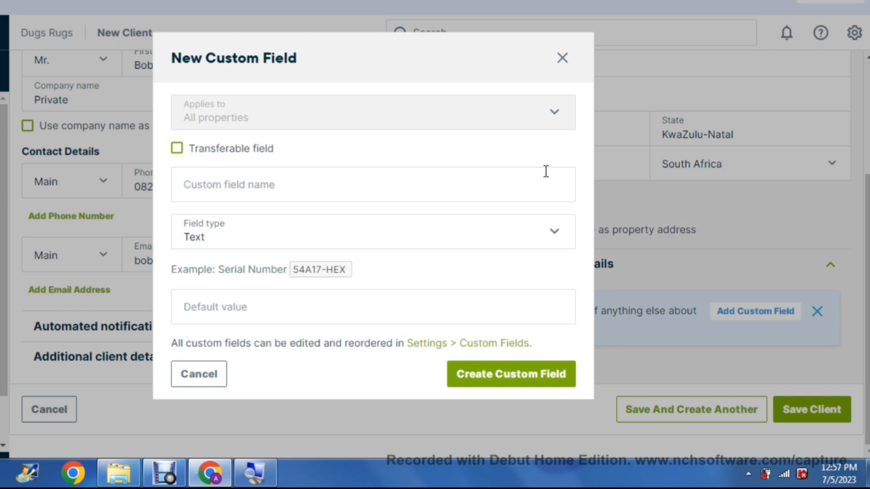
pyautogui.click(502, 108)
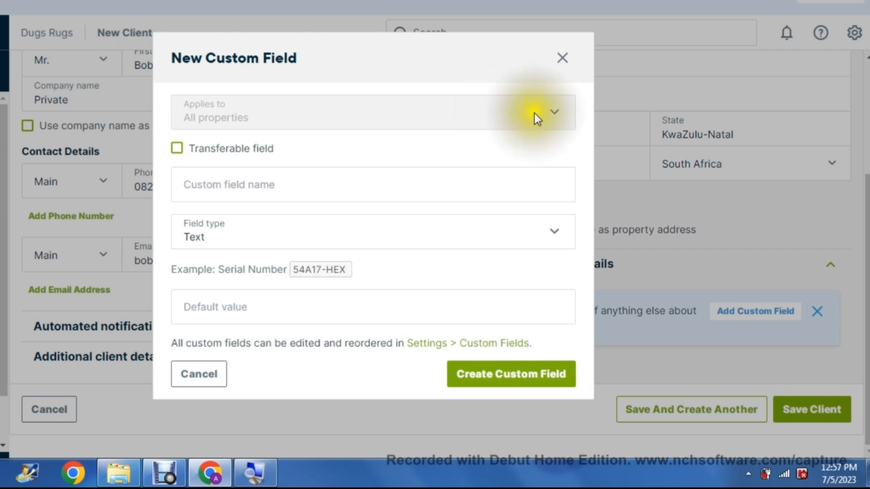
pyautogui.click(551, 113)
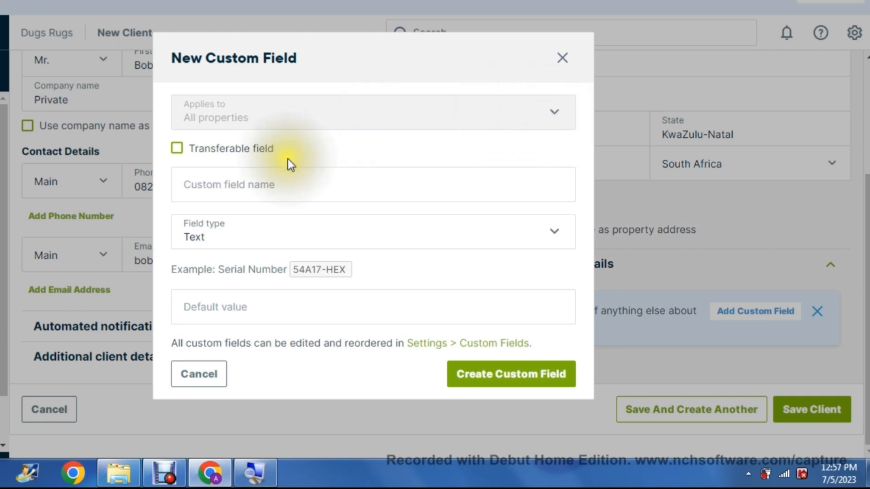
pyautogui.click(277, 185)
pyautogui.click(274, 242)
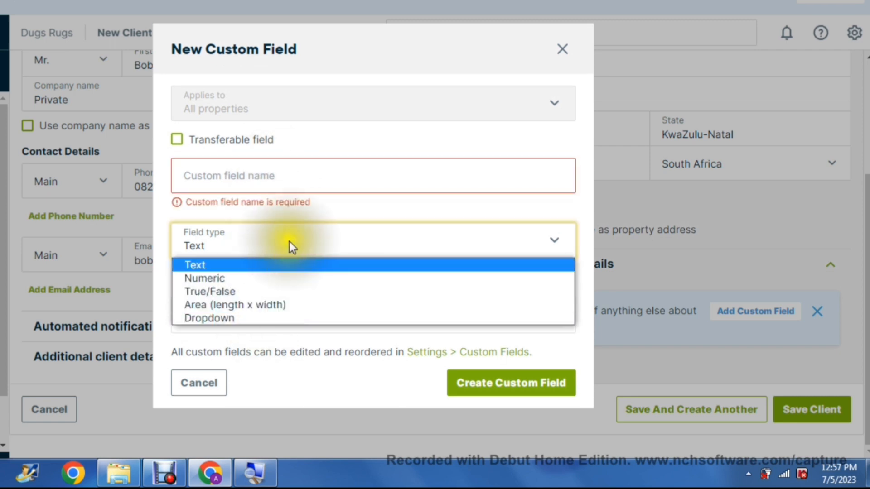
pyautogui.click(330, 204)
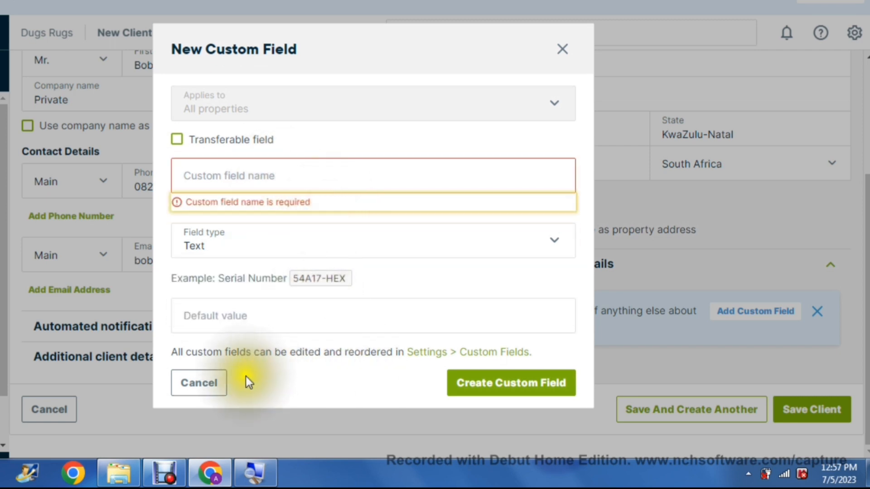
pyautogui.click(203, 392)
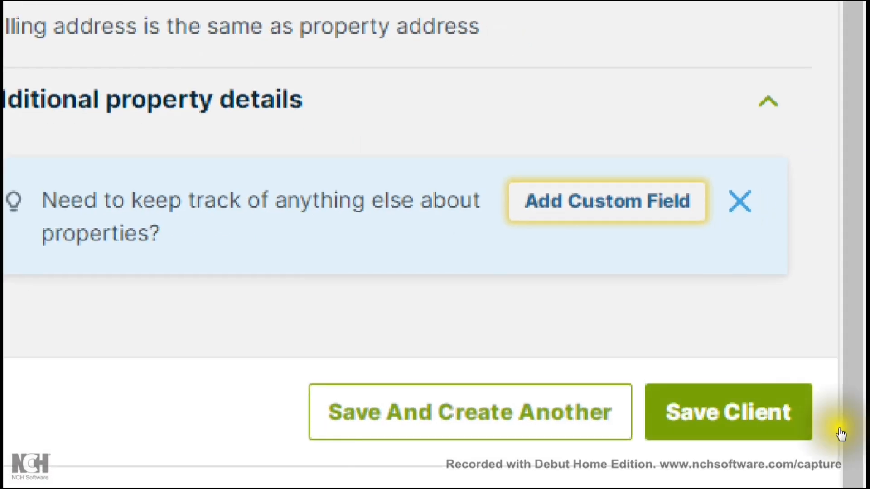
# Save the new client and check the Clients list with its import and export options.
pyautogui.click(840, 427)
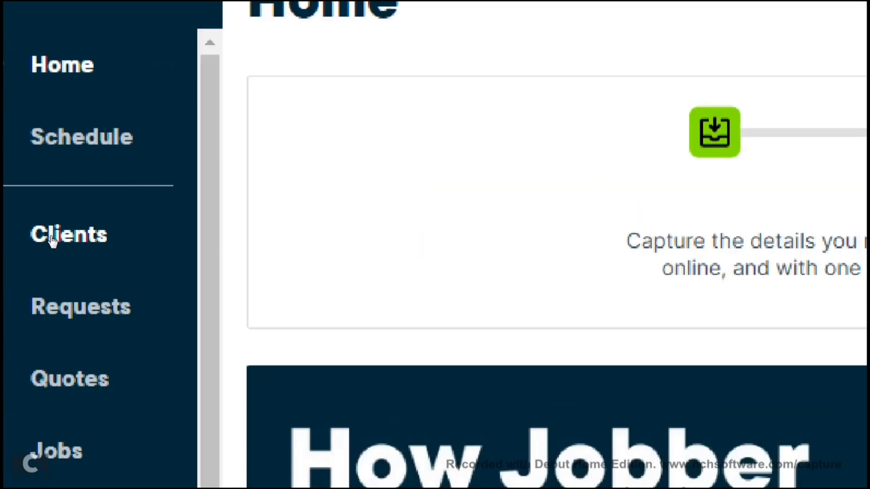
pyautogui.click(23, 235)
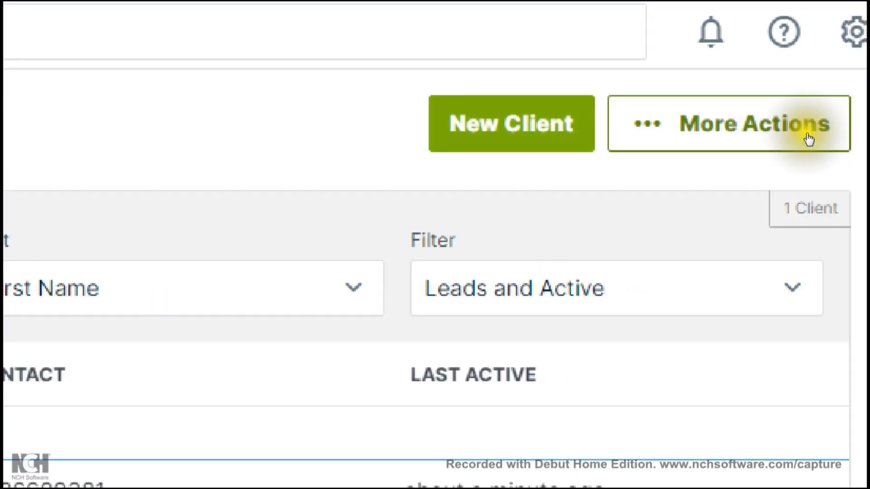
pyautogui.click(798, 137)
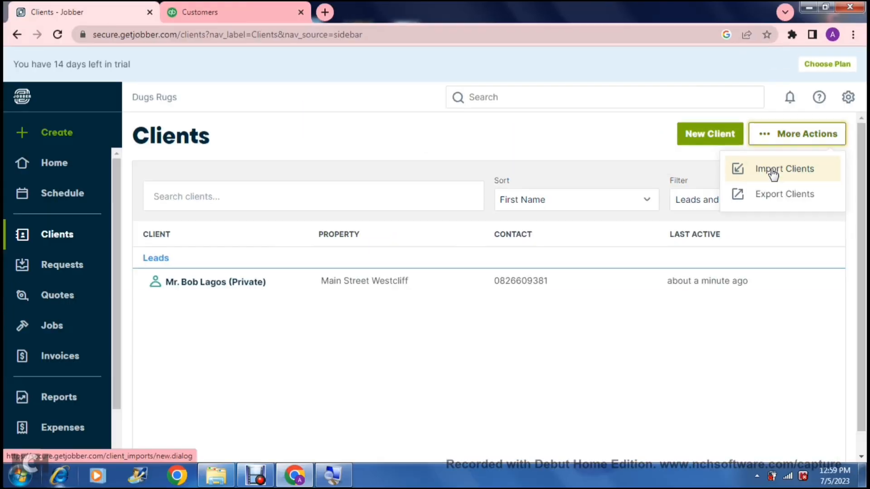
pyautogui.click(782, 138)
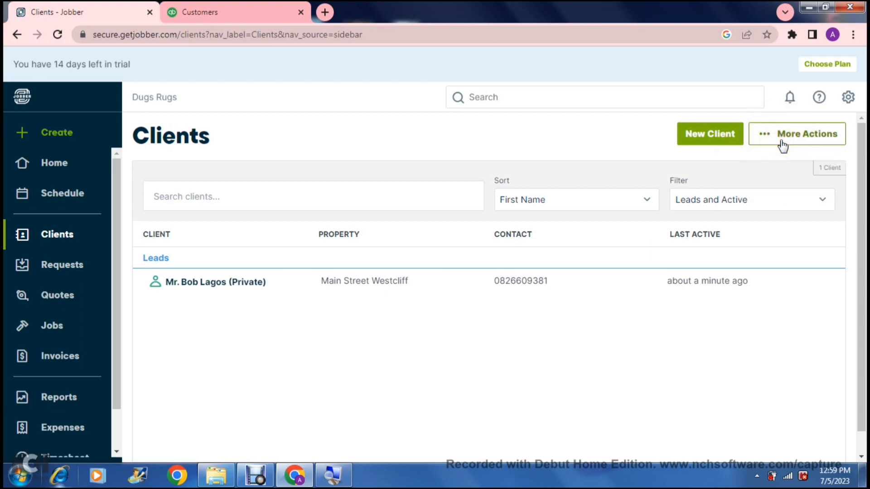
# Create a new quote for the existing private client and set its job title to Carpet cleaning.
pyautogui.click(51, 136)
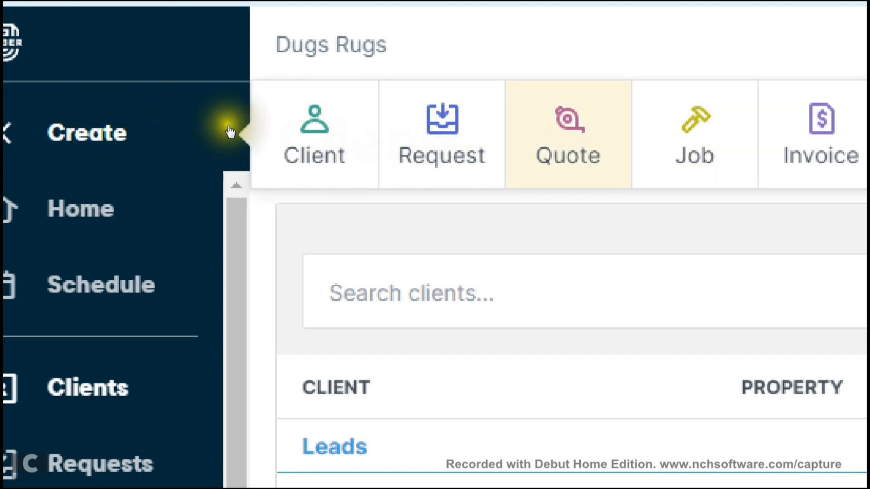
pyautogui.click(245, 133)
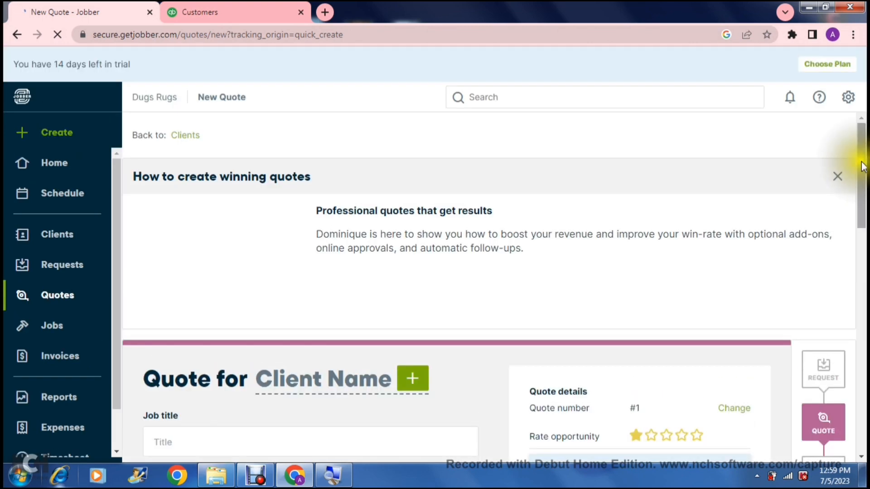
pyautogui.moveTo(862, 175); pyautogui.dragTo(864, 220)
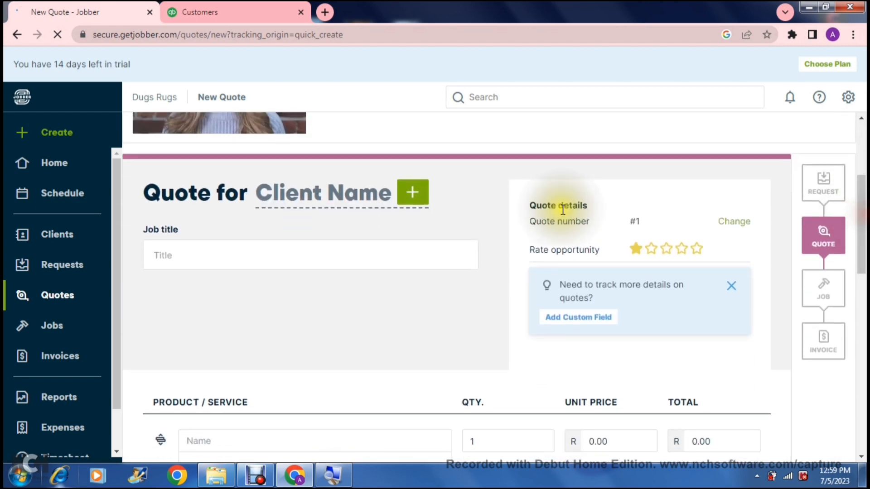
pyautogui.click(305, 203)
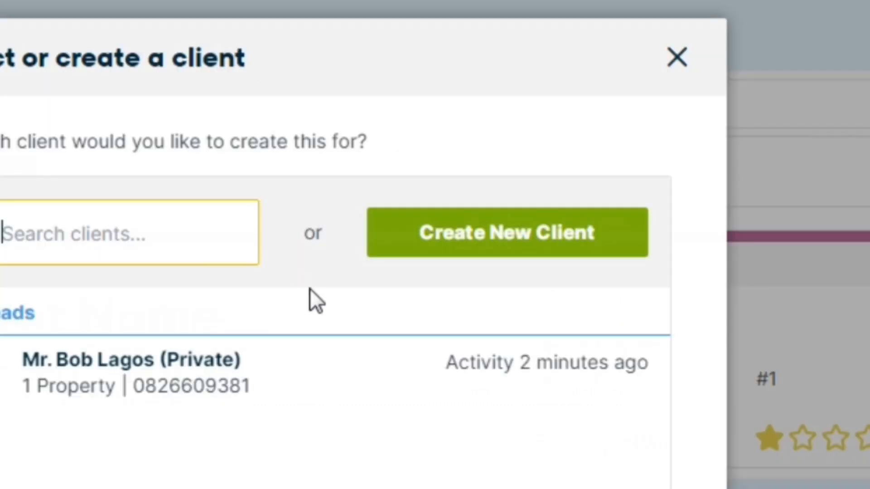
pyautogui.click(469, 239)
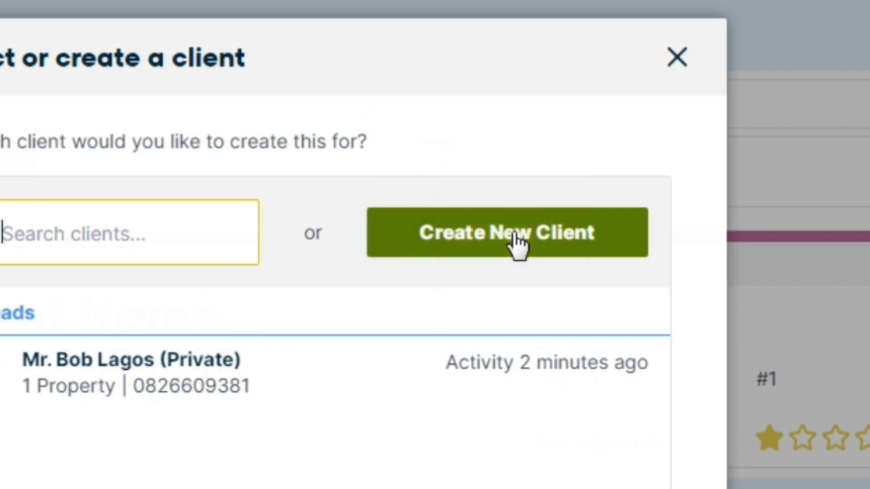
pyautogui.click(161, 358)
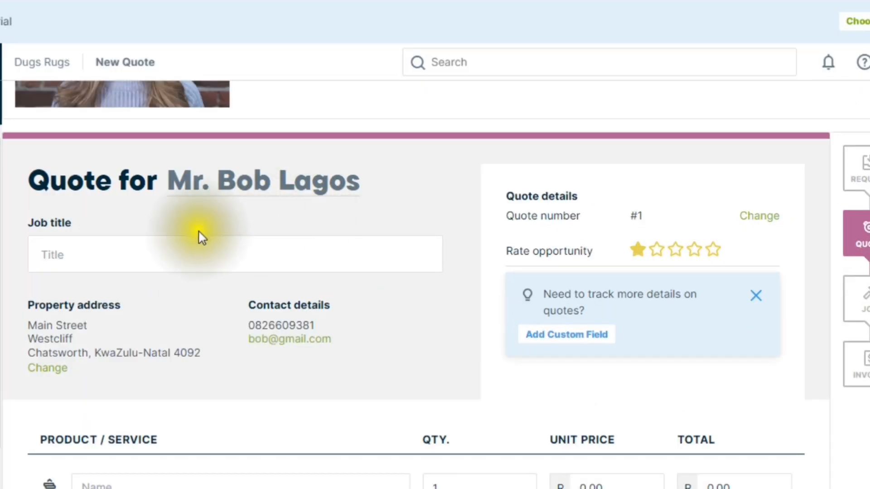
pyautogui.click(144, 247)
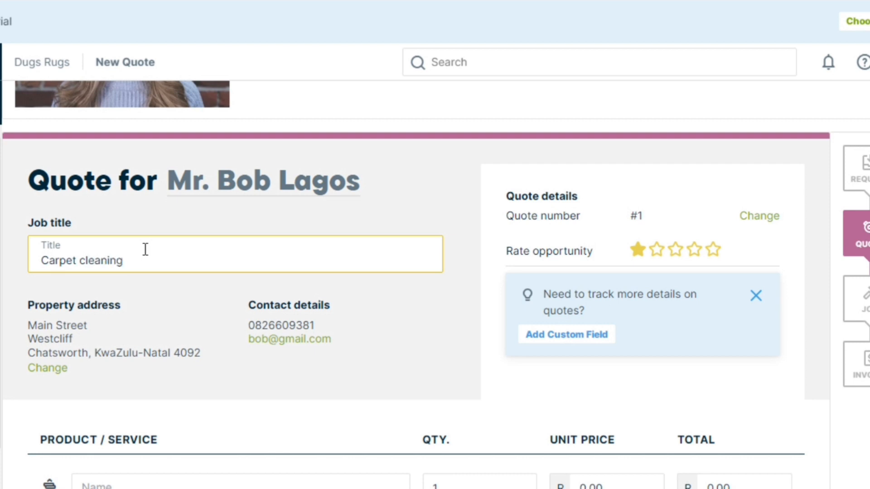
pyautogui.click(150, 218)
# Fill the quote's first line item with the Spot Stain Removal service, keeping its standard description.
pyautogui.scroll(-1, 154, 224)
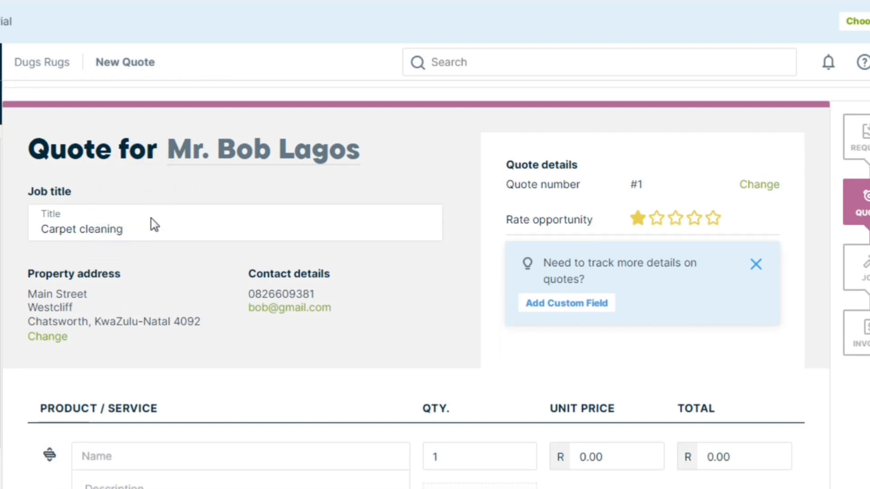
pyautogui.scroll(-3, 154, 225)
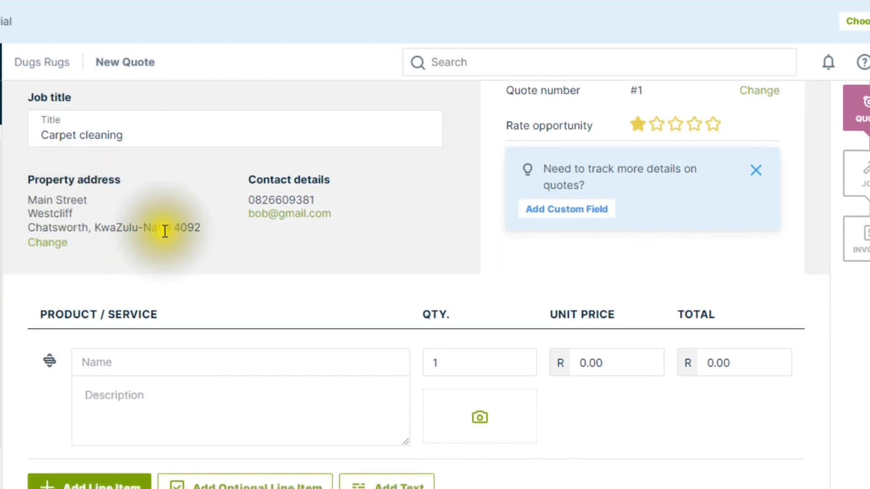
pyautogui.scroll(-5, 238, 265)
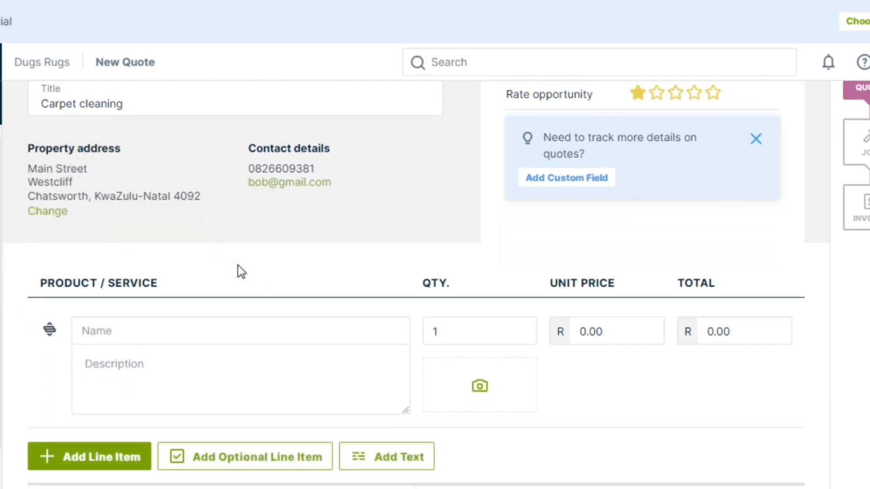
pyautogui.scroll(-1, 241, 272)
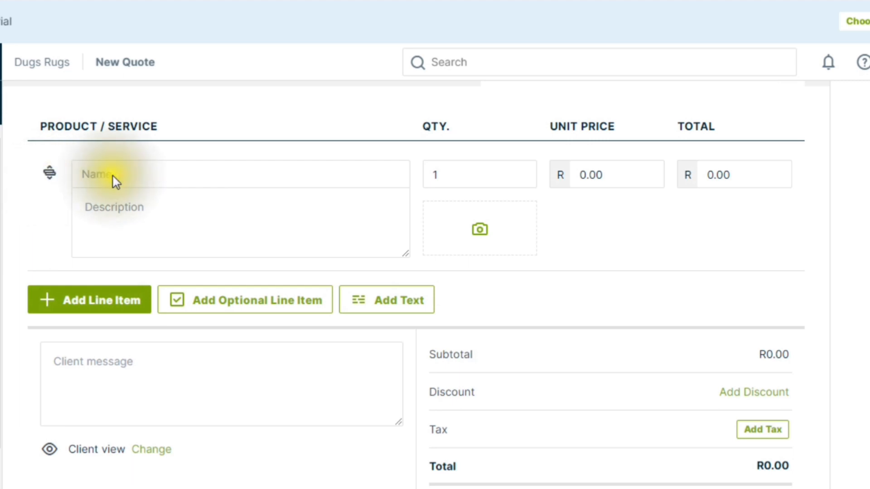
pyautogui.click(124, 176)
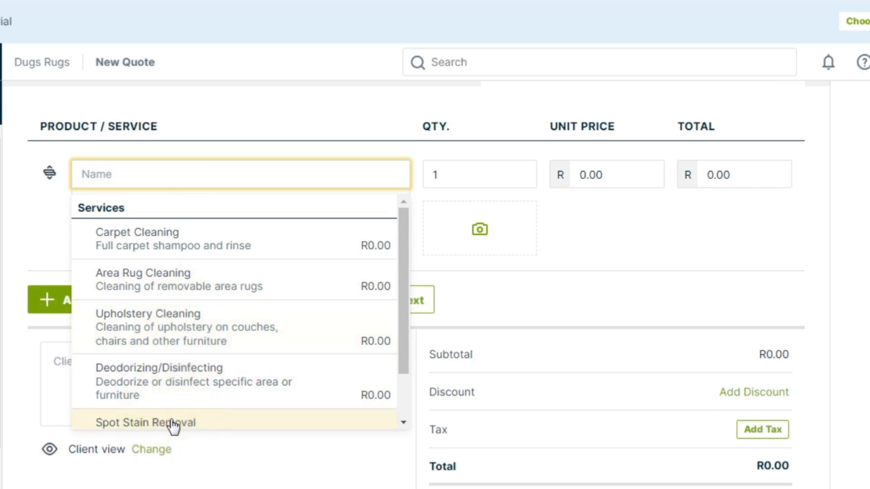
pyautogui.click(174, 424)
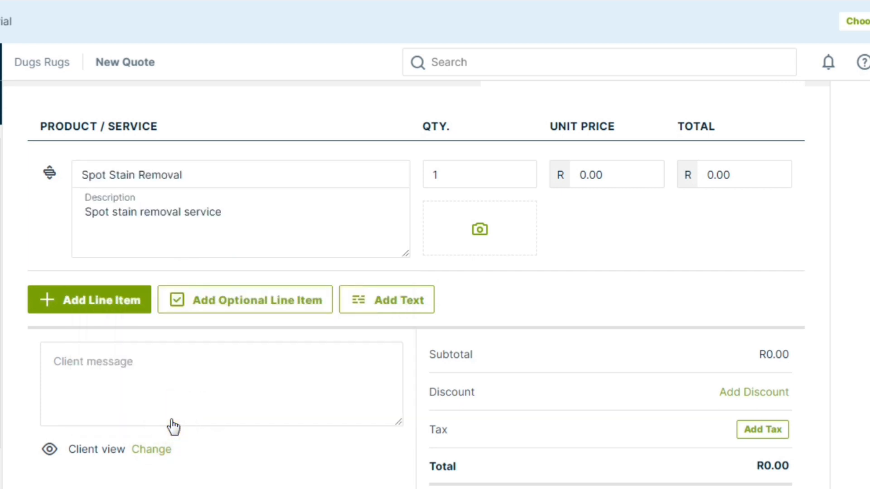
pyautogui.click(244, 219)
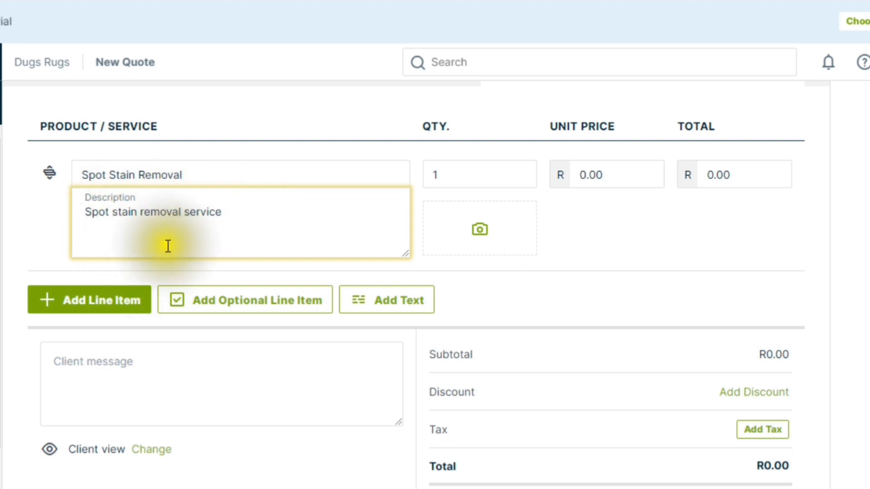
pyautogui.click(583, 215)
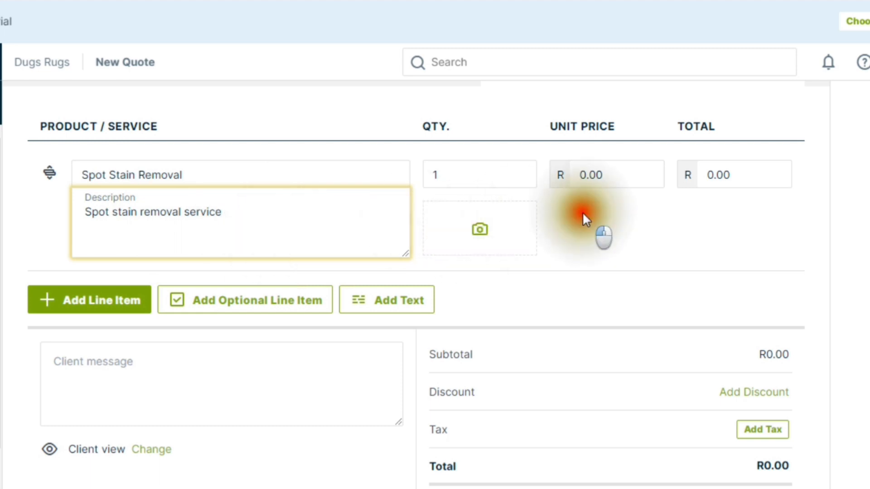
# Set the Spot Stain Removal quantity to 2 and add a cost of R100.00 to its unit price.
pyautogui.click(448, 171)
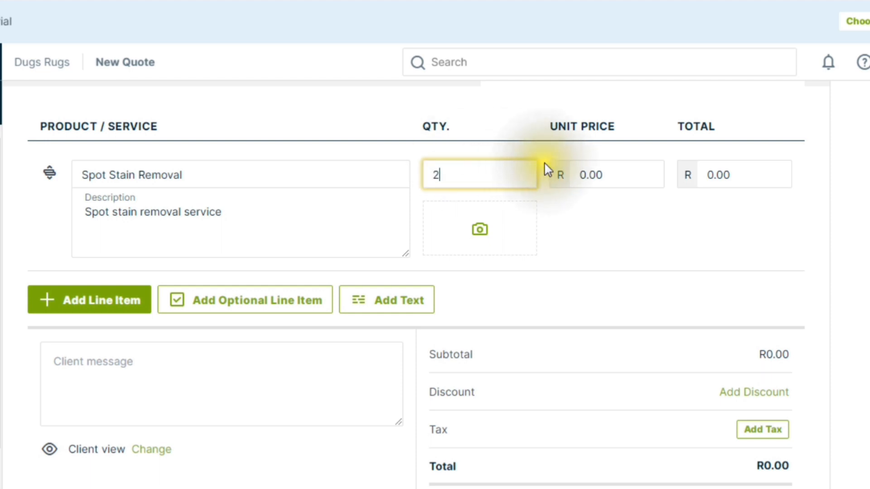
pyautogui.click(557, 219)
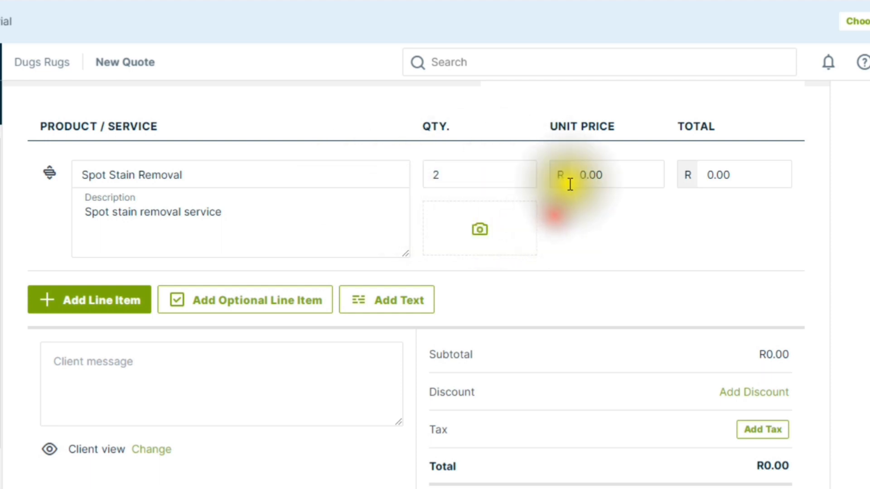
pyautogui.click(591, 174)
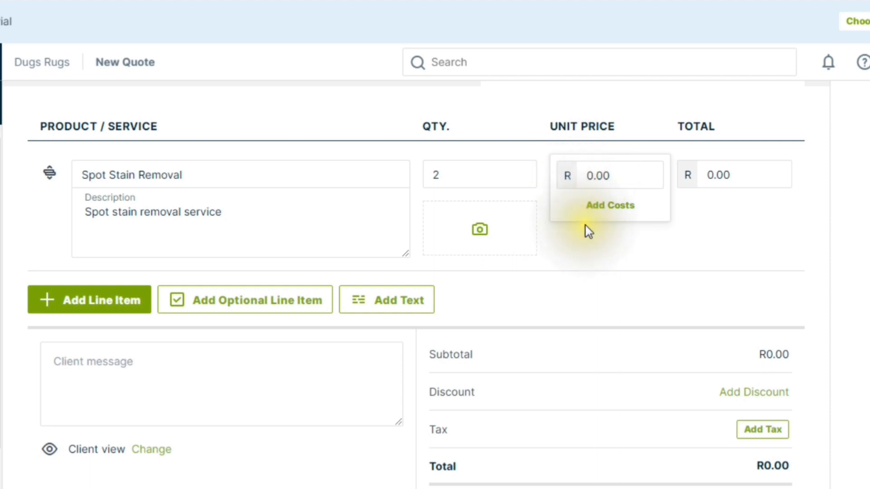
pyautogui.click(596, 210)
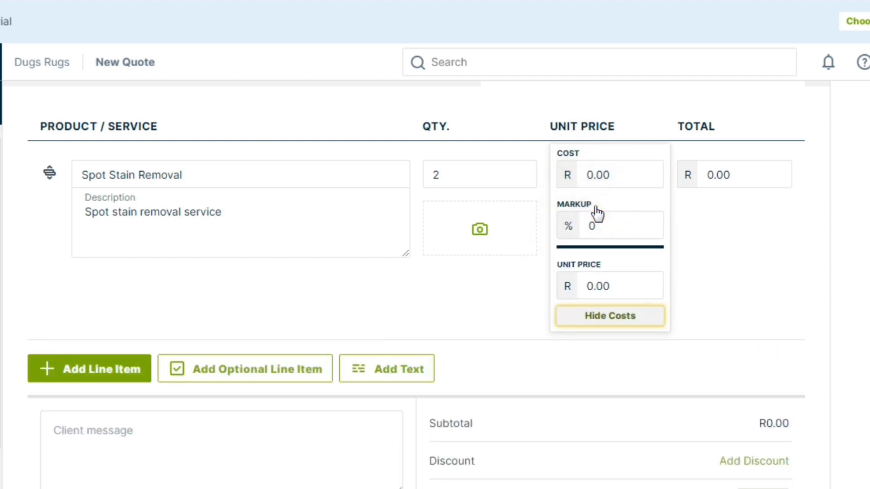
pyautogui.click(592, 180)
pyautogui.press('BackSpace')
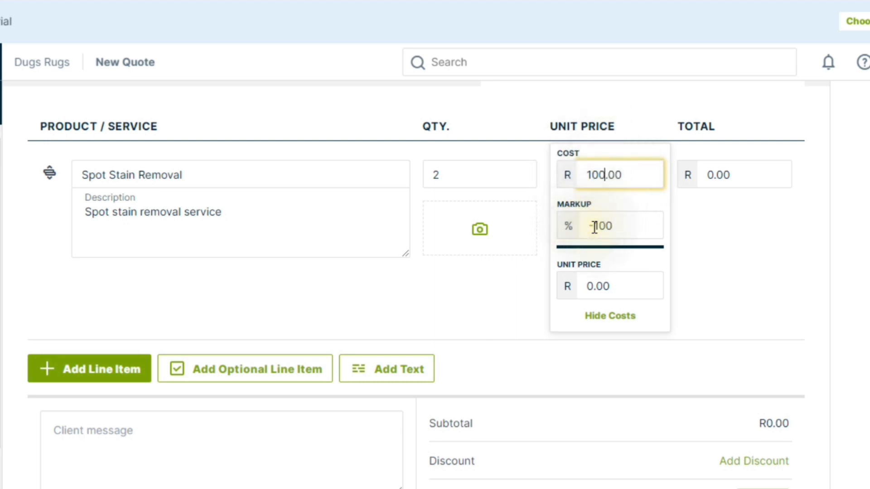
# Try a 20% markup on the Spot Stain Removal item, clear the markup and hide its cost breakdown.
pyautogui.click(572, 225)
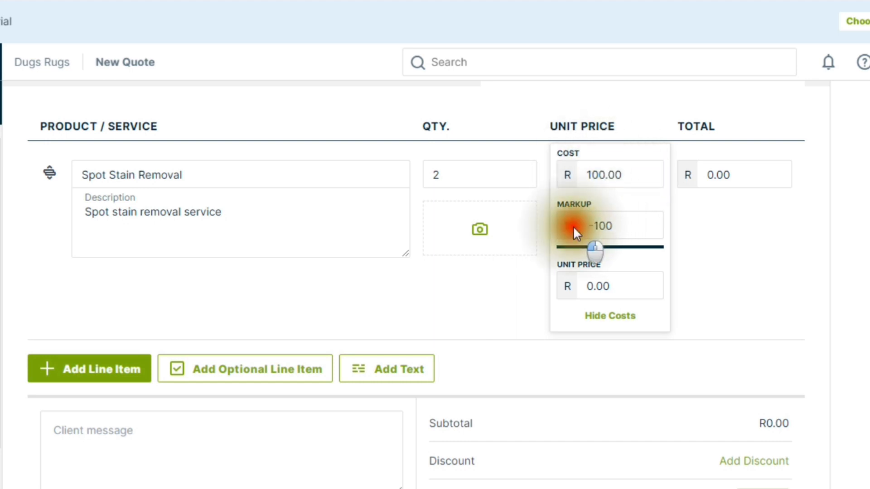
pyautogui.click(619, 229)
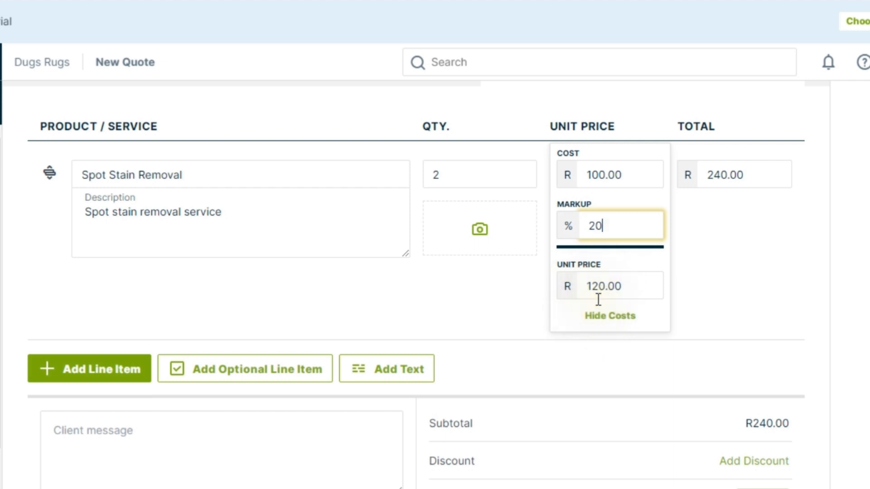
pyautogui.click(602, 318)
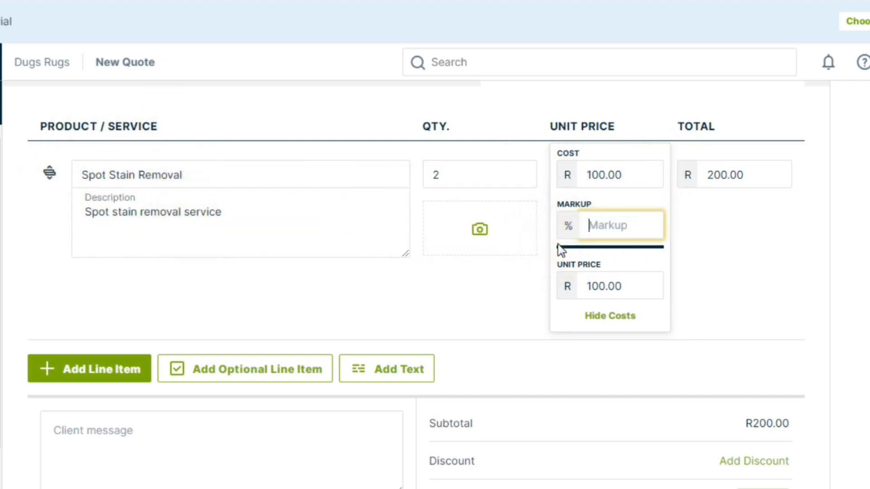
pyautogui.click(594, 316)
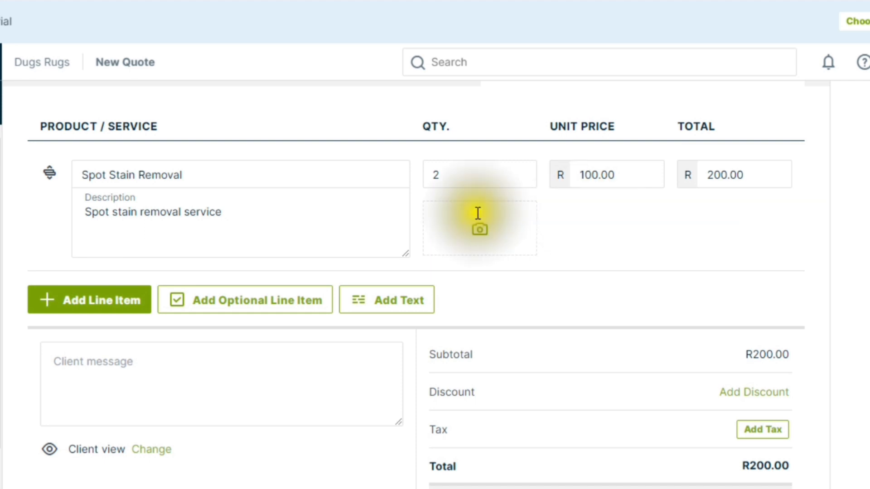
pyautogui.click(296, 218)
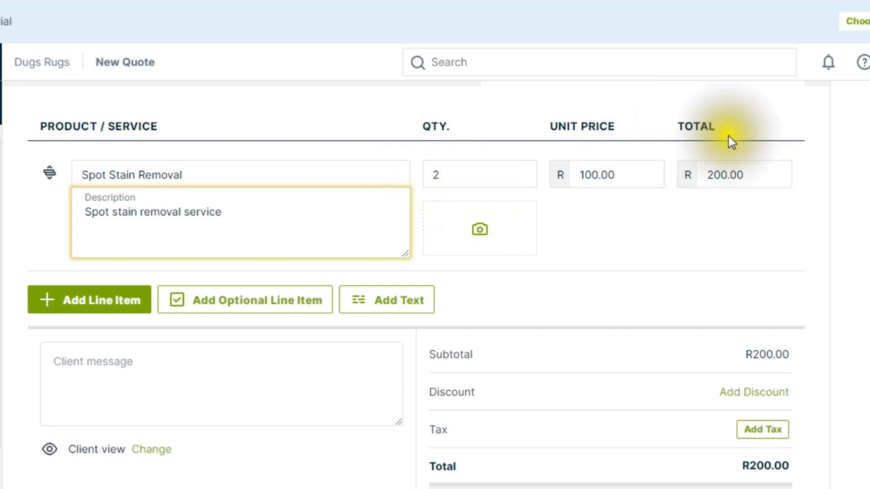
# Add a second line item to the quote for the Upholstery Cleaning service, keeping its standard description.
pyautogui.click(52, 309)
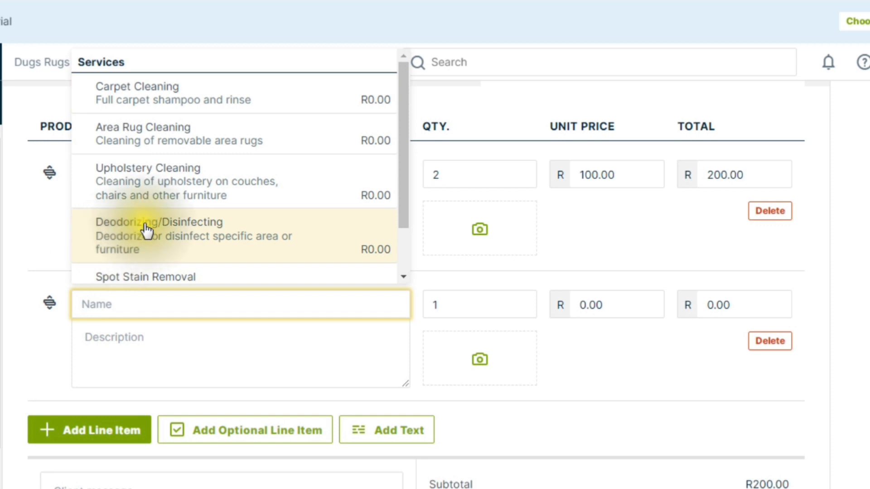
pyautogui.click(151, 194)
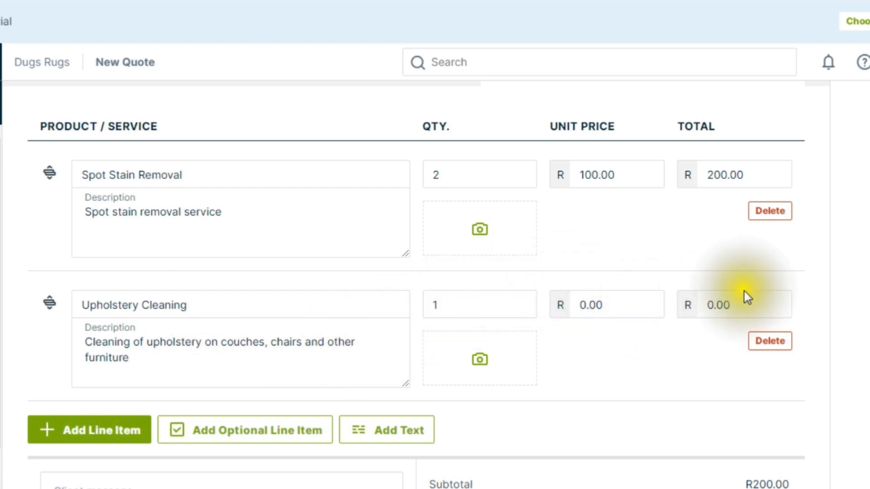
# Add a discount of 10% to the quote, switching its unit from rand to percent.
pyautogui.scroll(-5, 861, 317)
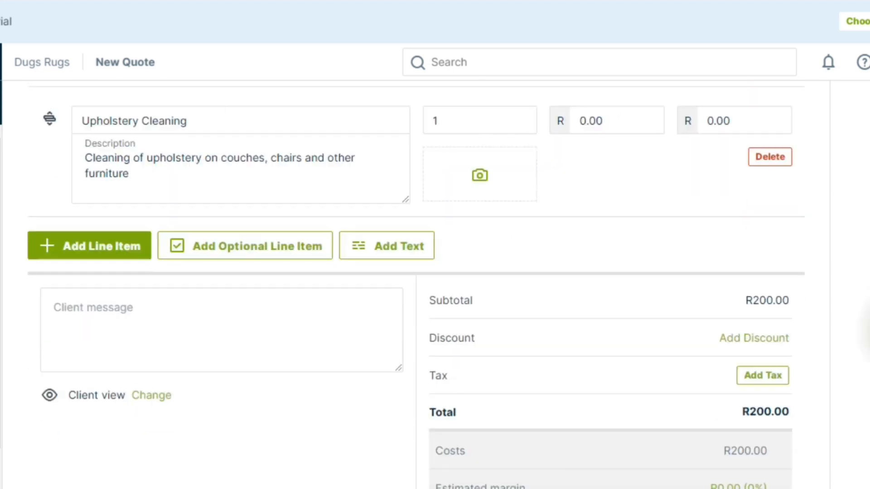
pyautogui.scroll(-2, 864, 335)
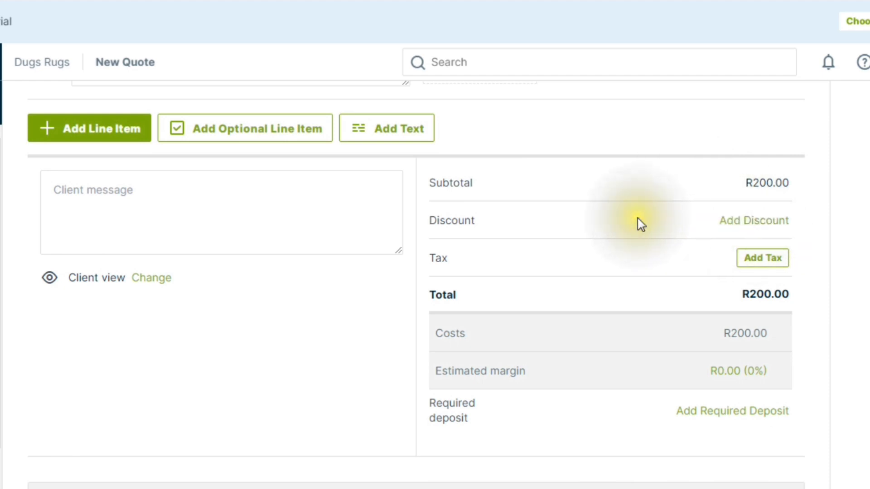
pyautogui.click(755, 232)
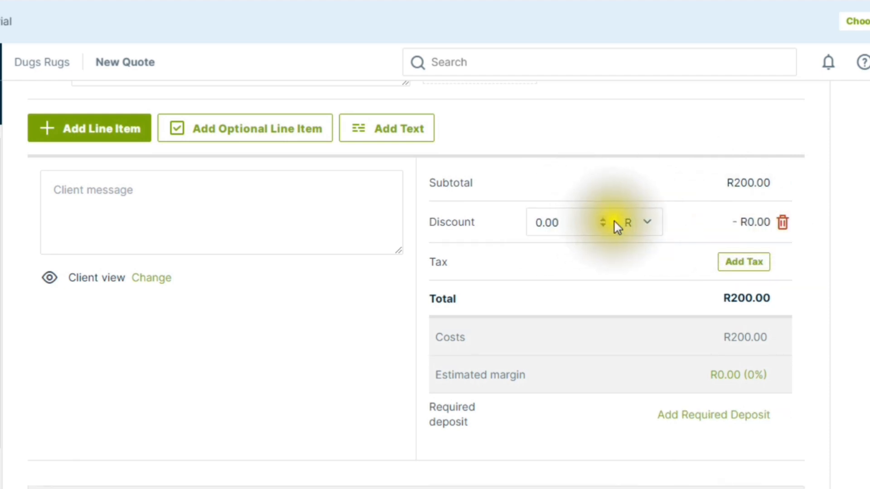
pyautogui.click(646, 225)
pyautogui.click(638, 253)
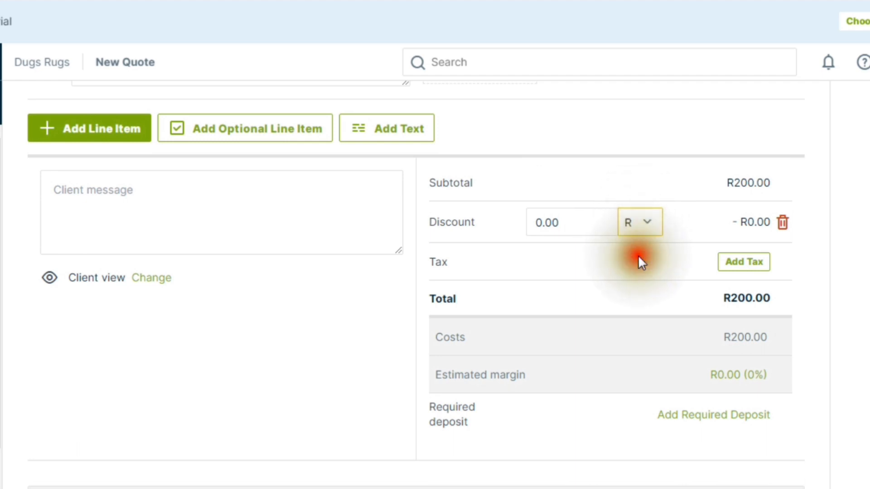
pyautogui.click(570, 223)
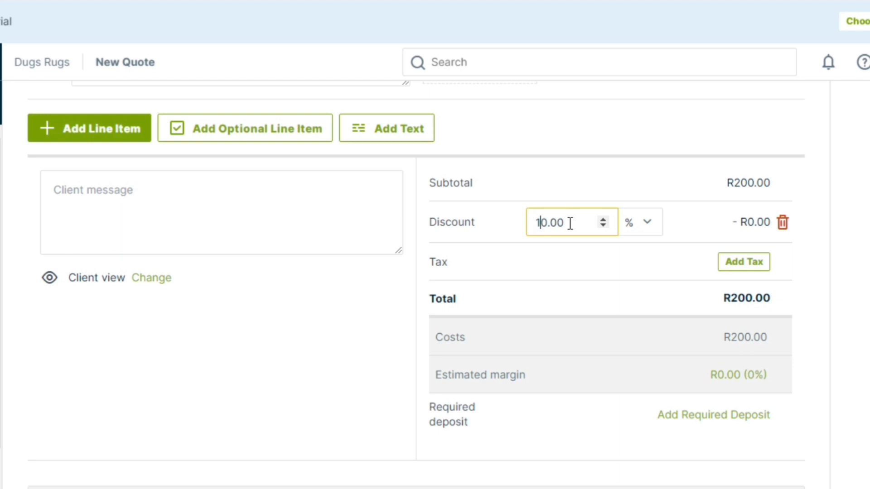
pyautogui.click(691, 222)
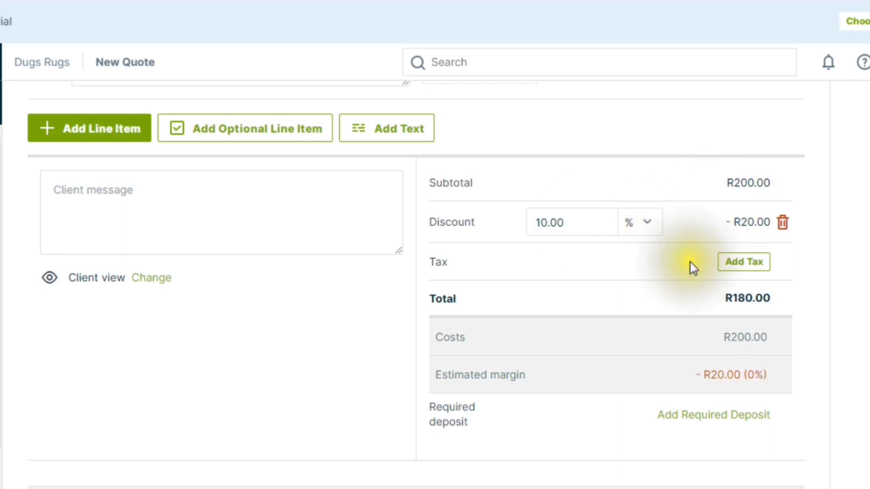
# Create a 15% tax rate named Vat with the internal description Vat, as default for new quotes and invoices, and apply it to the quote.
pyautogui.click(724, 263)
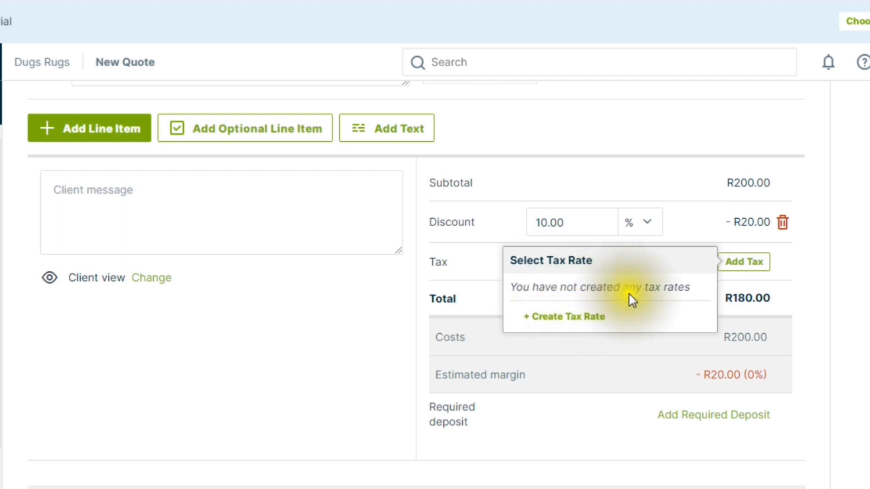
pyautogui.click(572, 318)
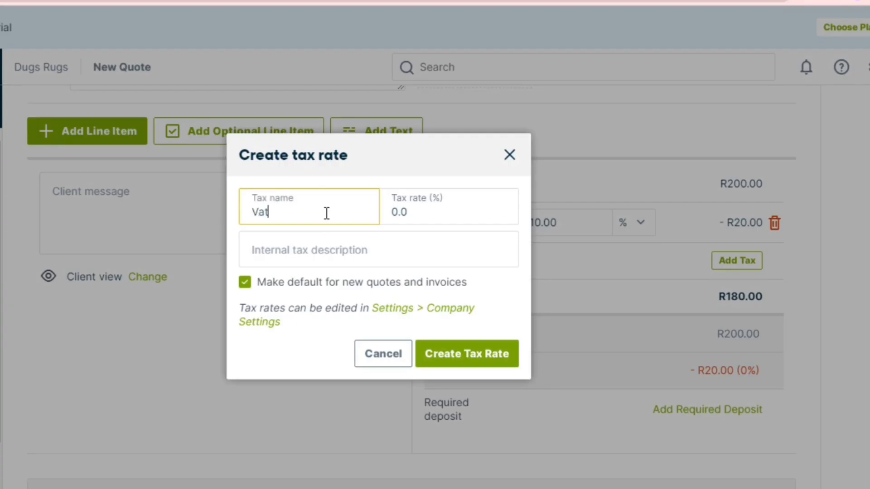
pyautogui.write('Vat')
pyautogui.click(420, 213)
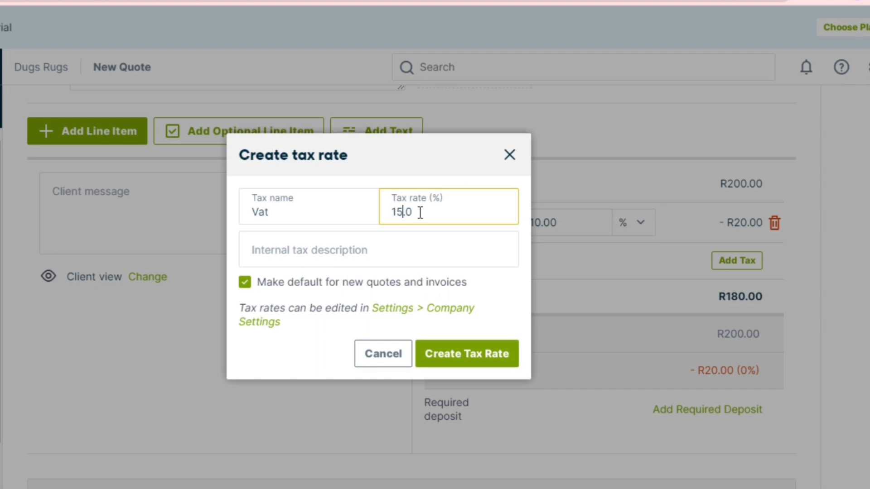
pyautogui.click(421, 212)
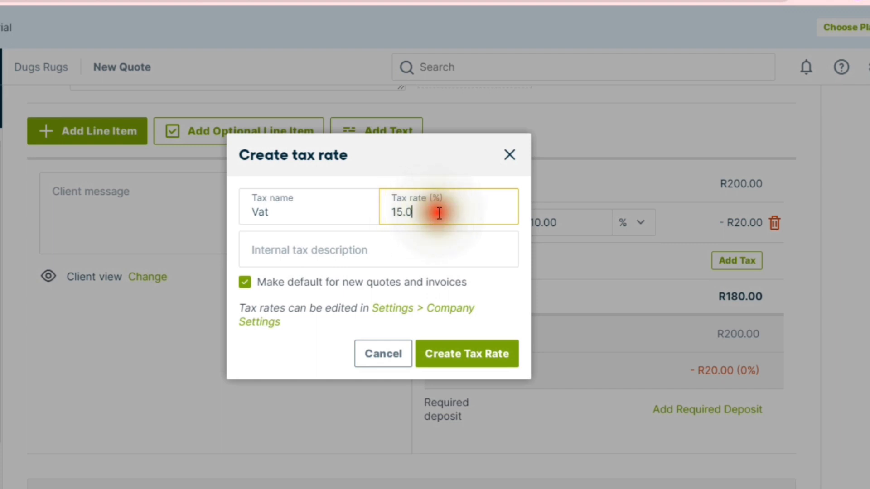
pyautogui.click(382, 257)
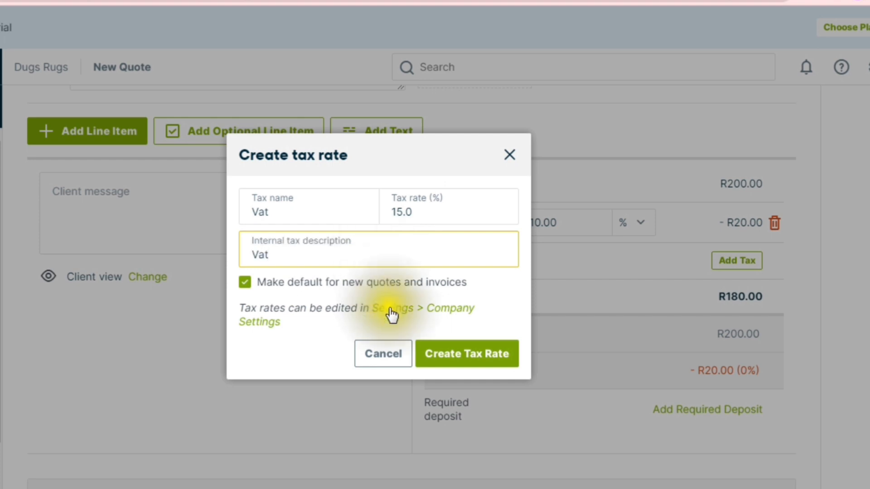
pyautogui.click(464, 359)
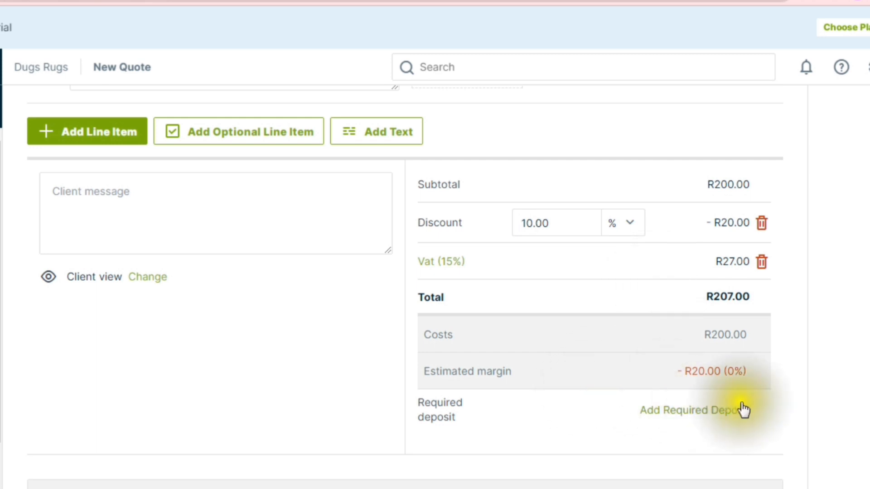
# Add a required deposit of 50% to the quote, switching its unit from rand to percent.
pyautogui.scroll(-4, 866, 351)
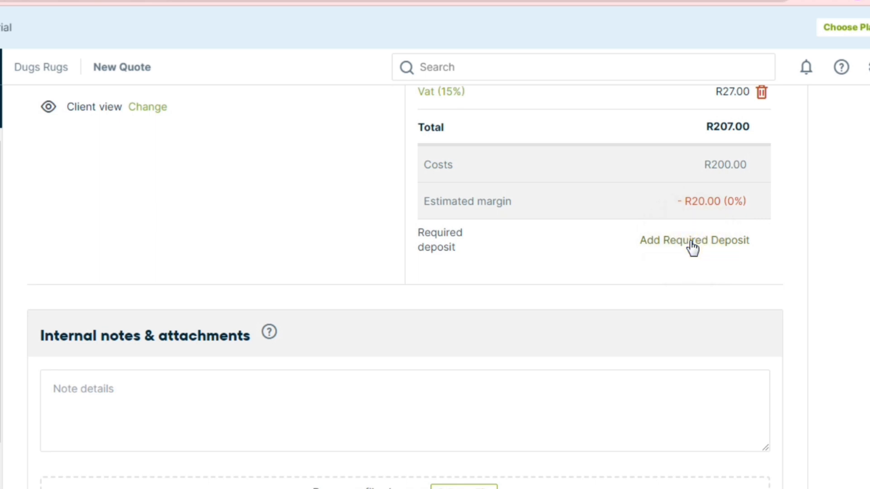
pyautogui.click(692, 244)
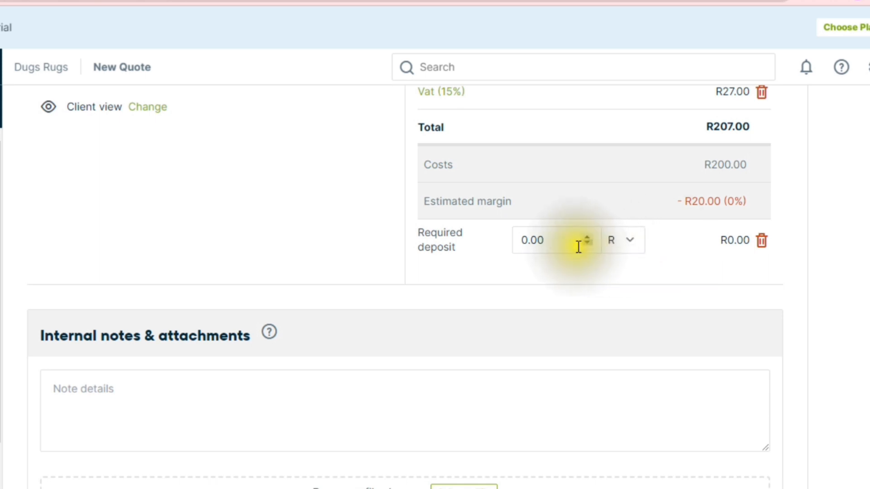
pyautogui.click(629, 241)
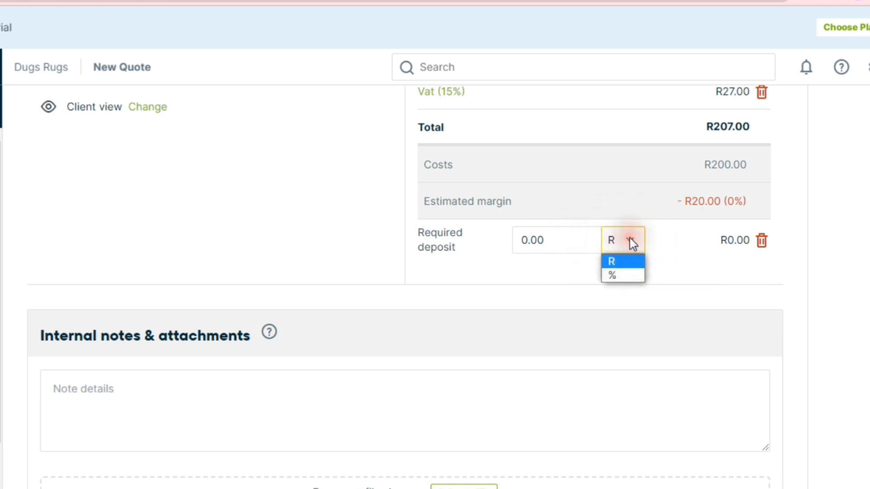
pyautogui.click(624, 273)
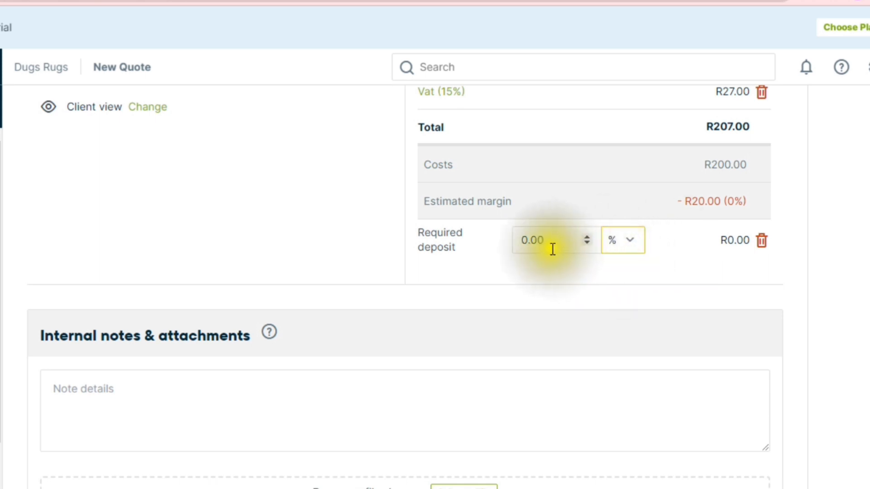
pyautogui.click(527, 242)
pyautogui.press('BackSpace')
pyautogui.write('50')
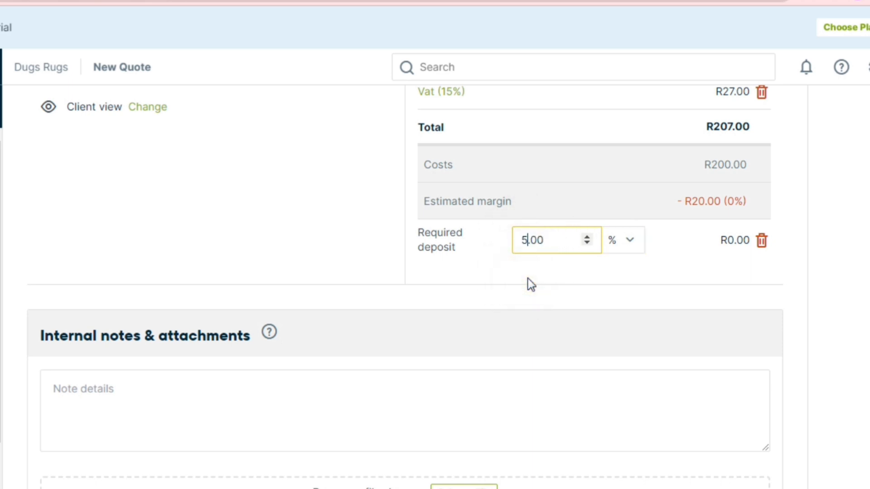
pyautogui.click(660, 266)
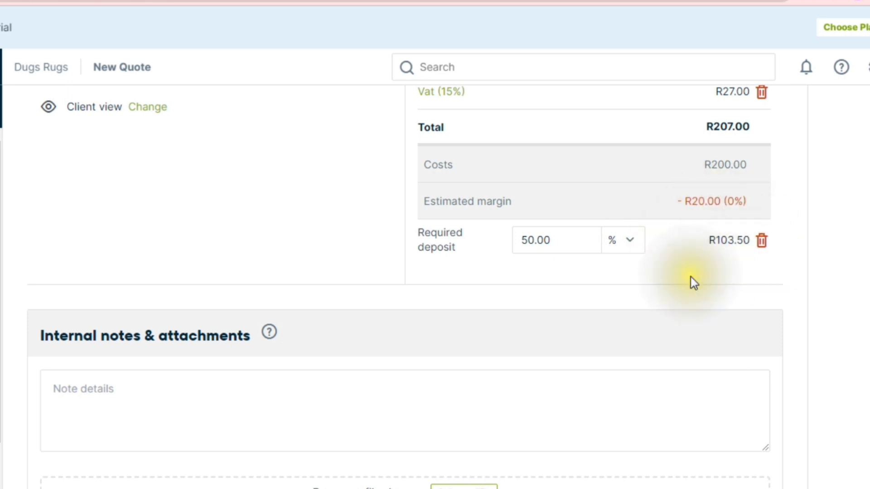
# Review the quote's totals and its combined save options, and save the quote as a draft.
pyautogui.scroll(-3, 861, 385)
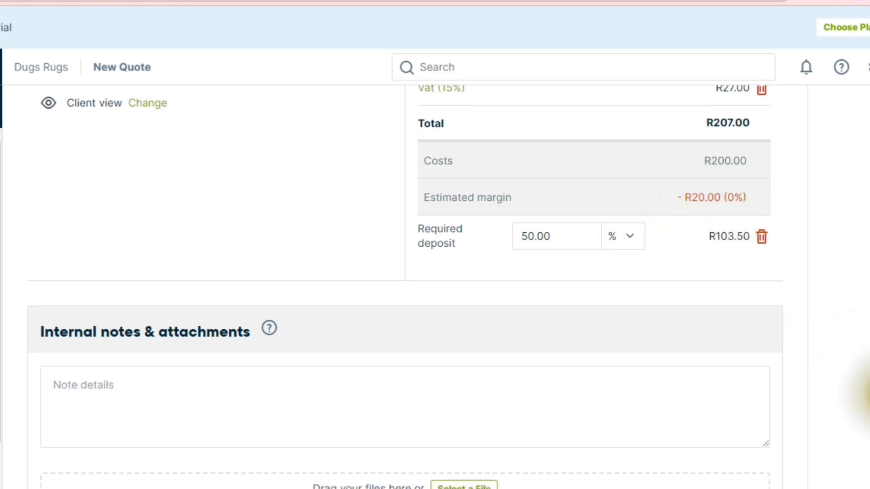
pyautogui.scroll(8, 861, 363)
pyautogui.scroll(-3, 861, 335)
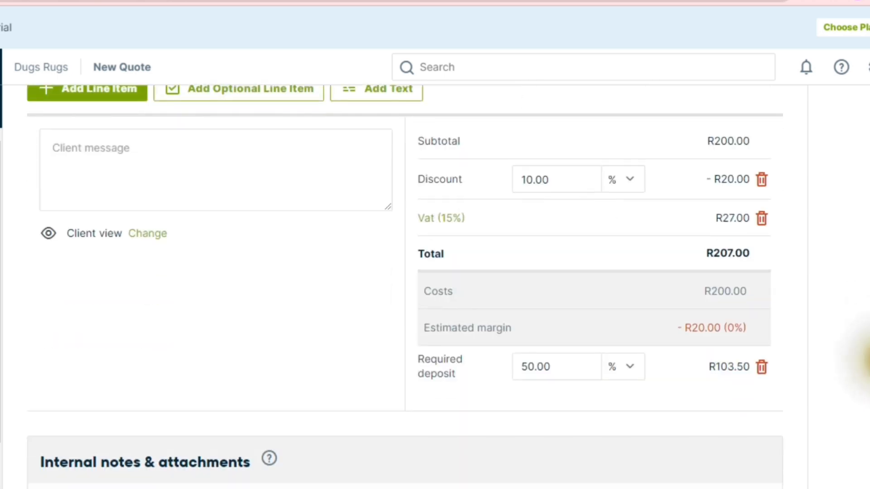
pyautogui.scroll(1, 858, 340)
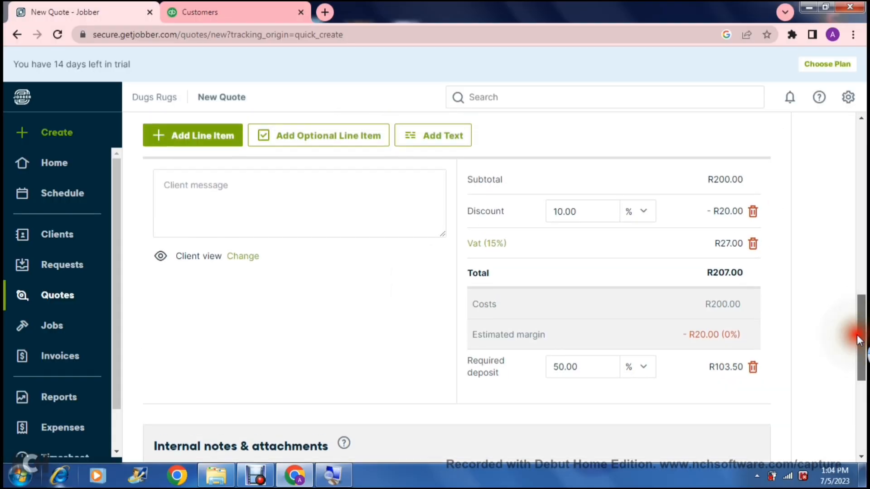
pyautogui.scroll(-5, 858, 358)
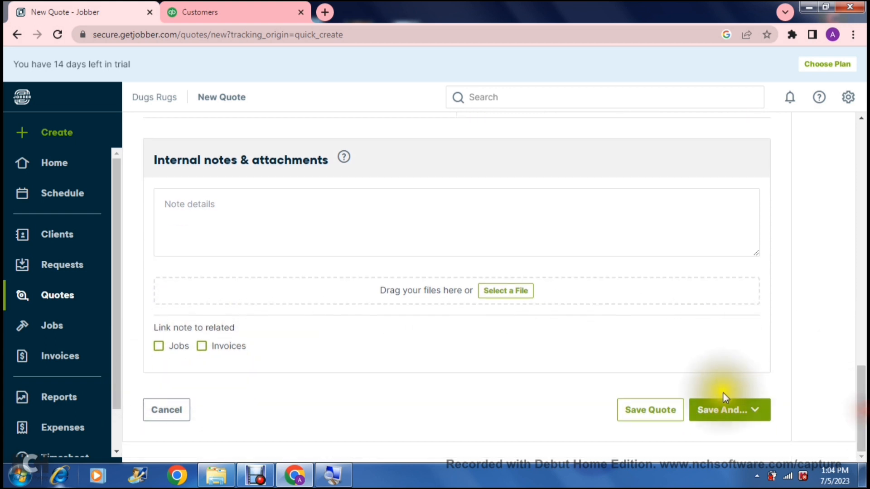
pyautogui.click(760, 412)
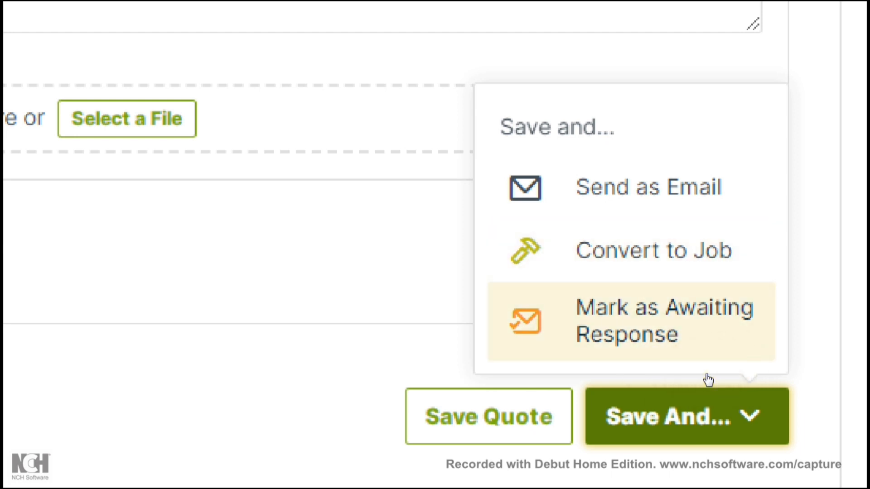
pyautogui.click(754, 414)
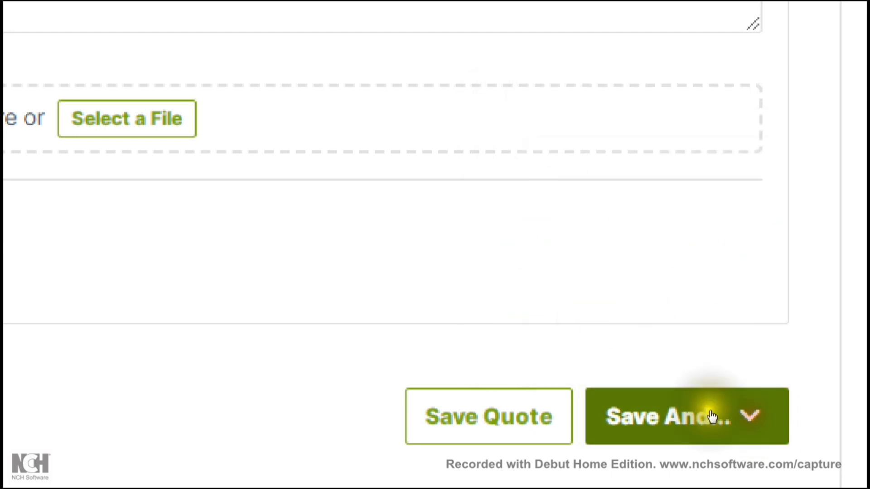
pyautogui.click(677, 415)
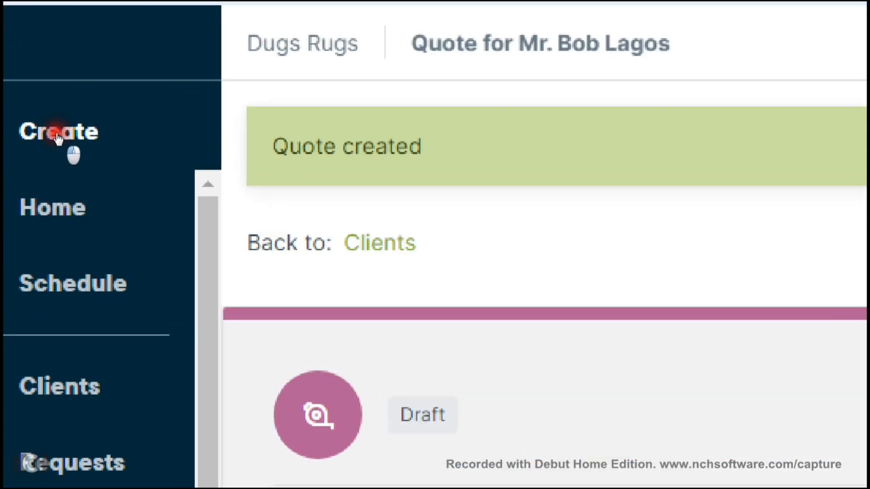
# Start a new job and select the existing client for it.
pyautogui.click(55, 134)
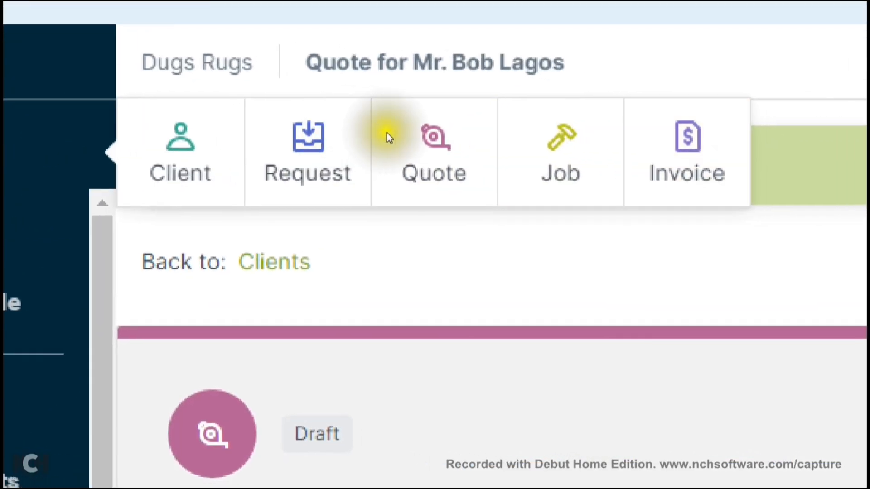
pyautogui.click(308, 136)
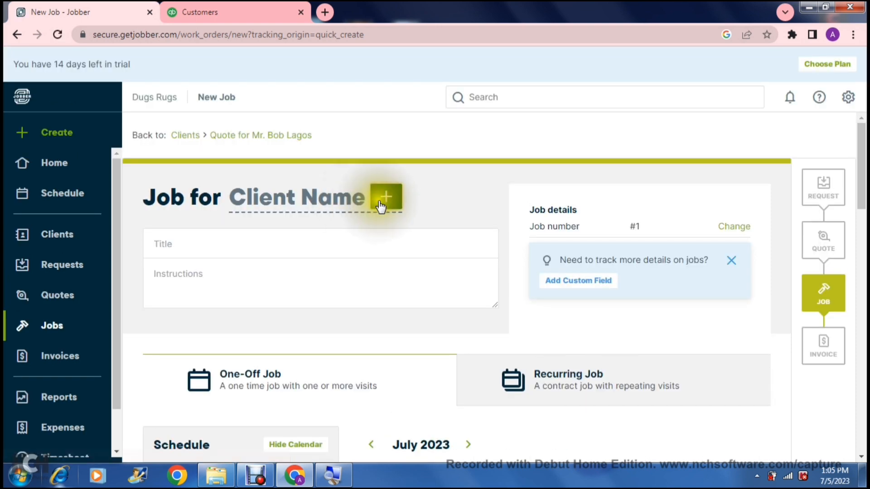
pyautogui.click(381, 199)
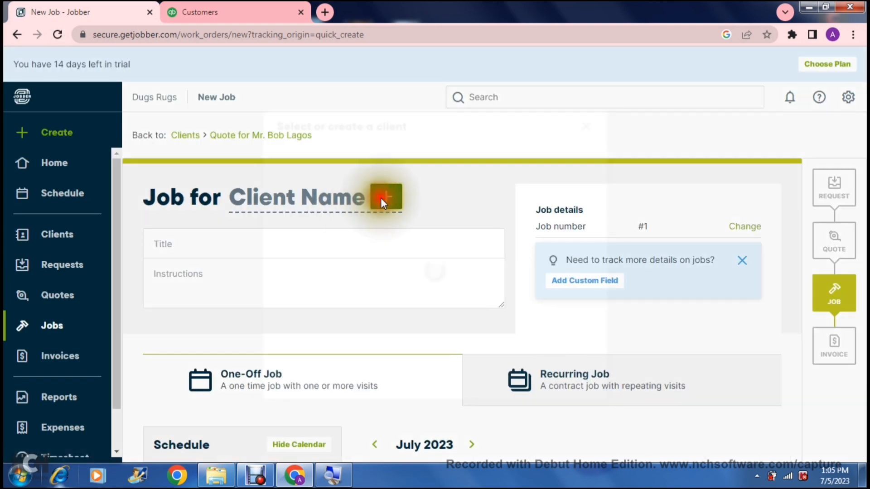
pyautogui.click(380, 217)
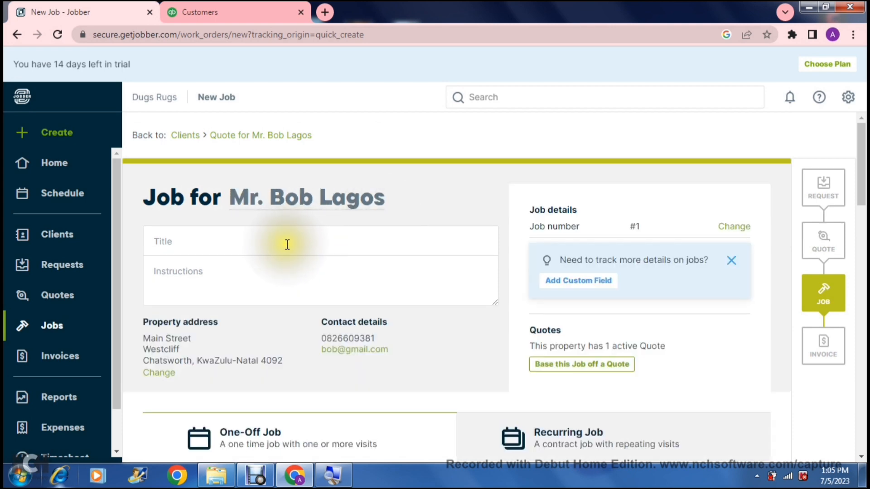
# Title the job Carpet cleaning and leave its instructions blank.
pyautogui.click(288, 244)
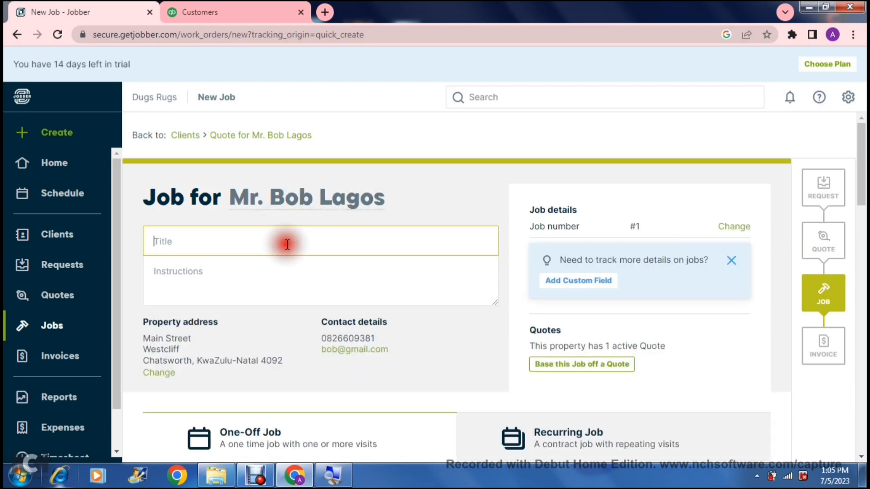
pyautogui.click(278, 275)
pyautogui.click(263, 247)
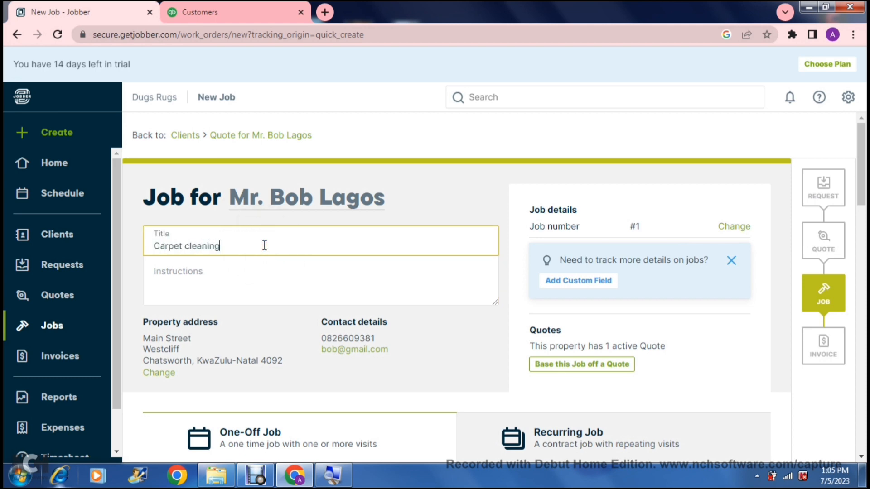
pyautogui.click(262, 275)
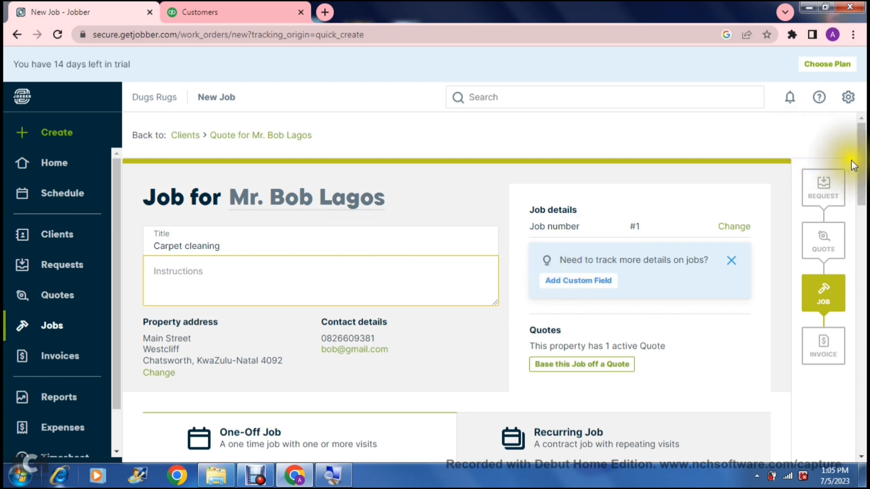
# Schedule the one-off job from 9:00 to 11:00 without an end date.
pyautogui.click(863, 167)
pyautogui.moveTo(862, 167); pyautogui.dragTo(865, 225)
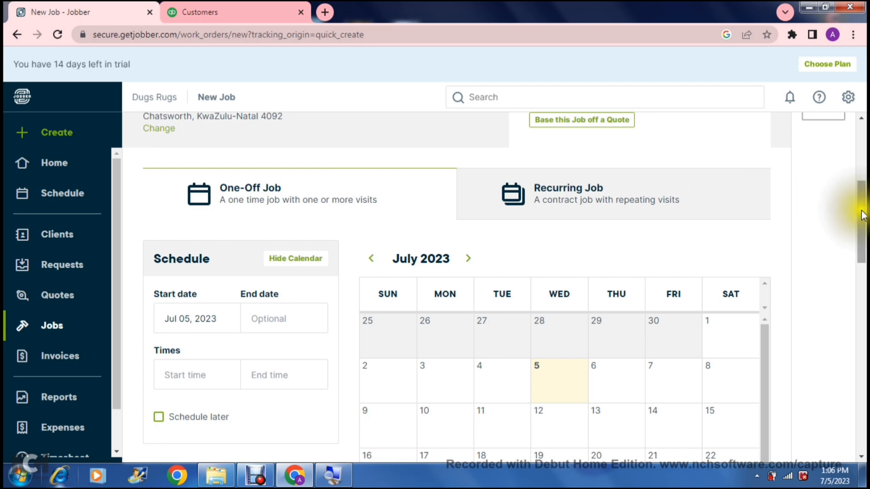
pyautogui.moveTo(861, 214); pyautogui.dragTo(863, 239)
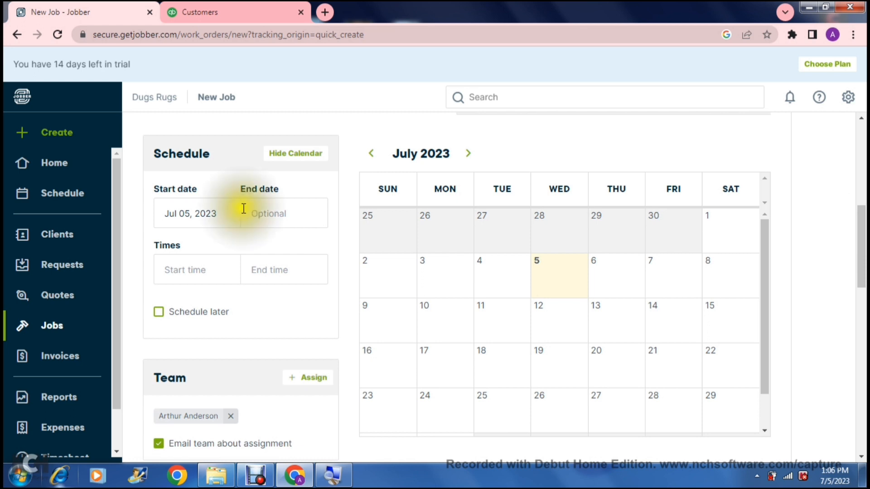
pyautogui.click(297, 216)
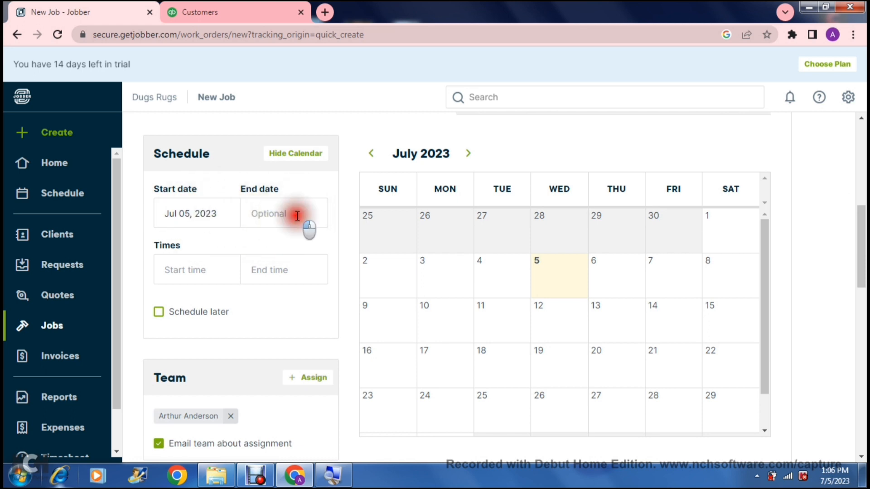
pyautogui.click(294, 179)
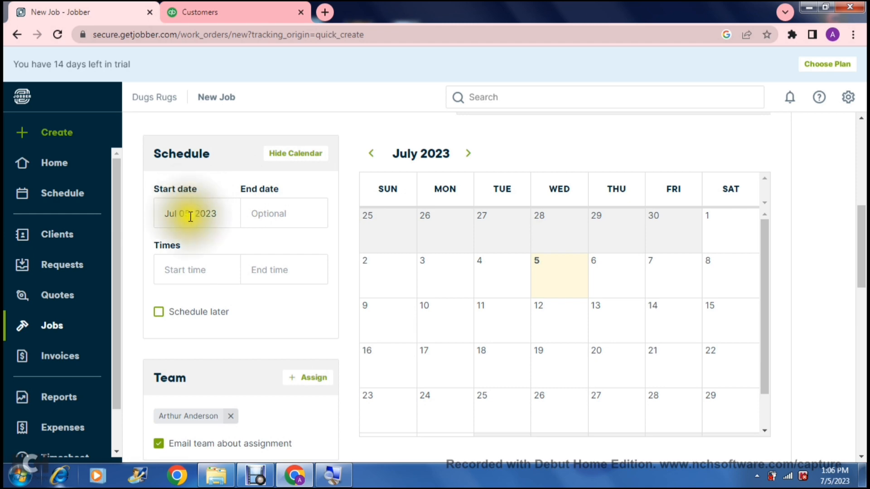
pyautogui.click(188, 268)
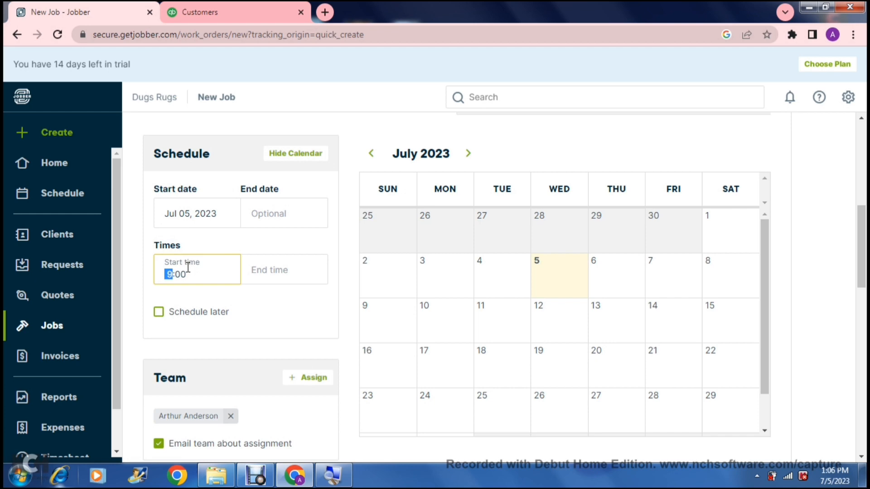
pyautogui.click(265, 274)
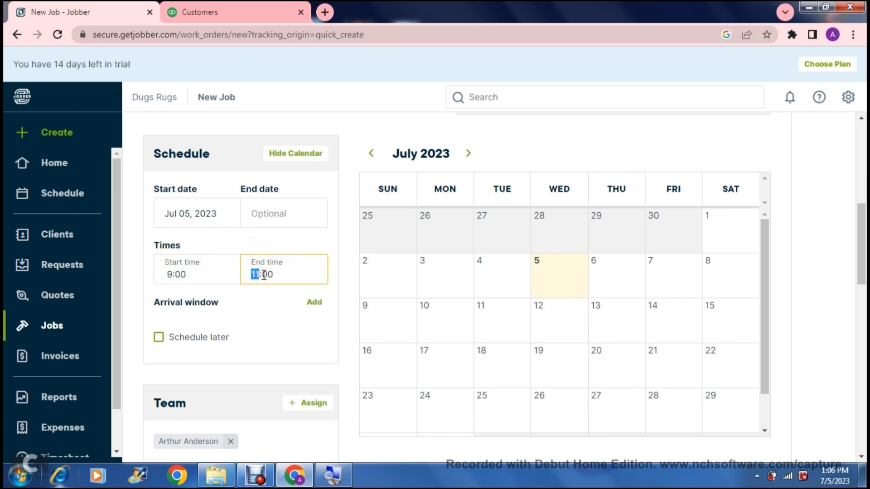
pyautogui.click(268, 321)
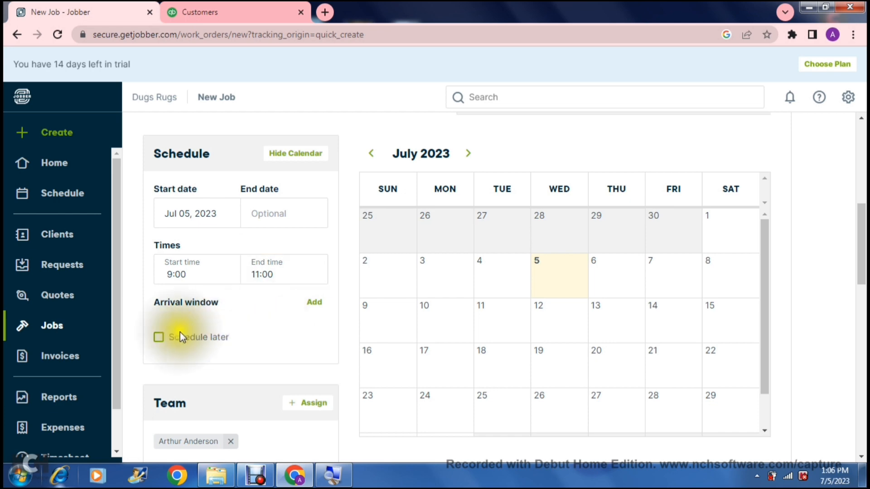
# Try the schedule later option, switch it off again, and set the job's start date to Jul 06, 2023.
pyautogui.click(159, 340)
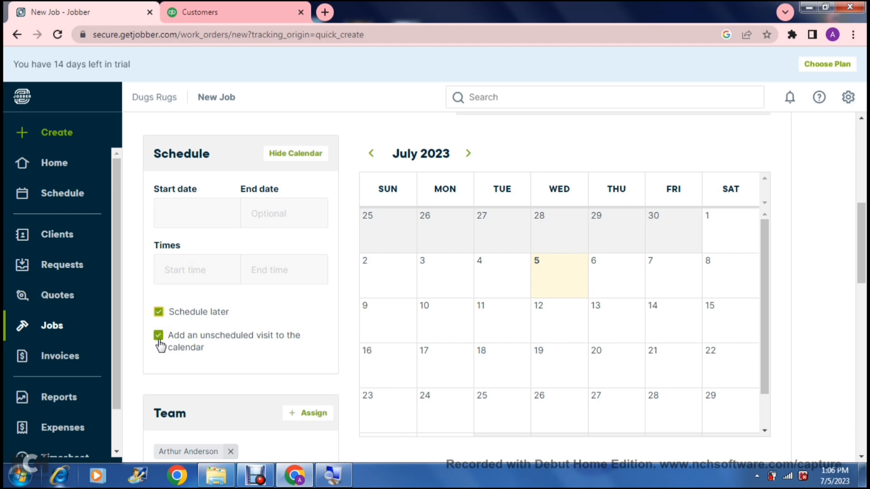
pyautogui.click(158, 312)
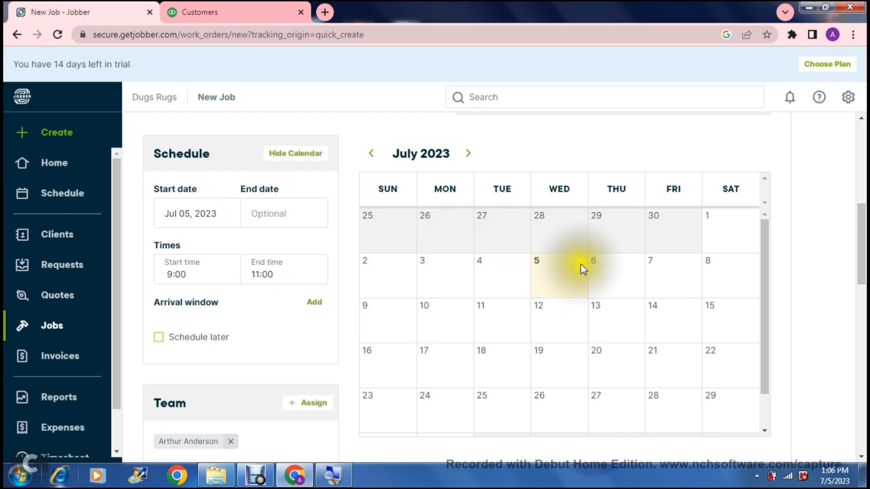
pyautogui.click(653, 272)
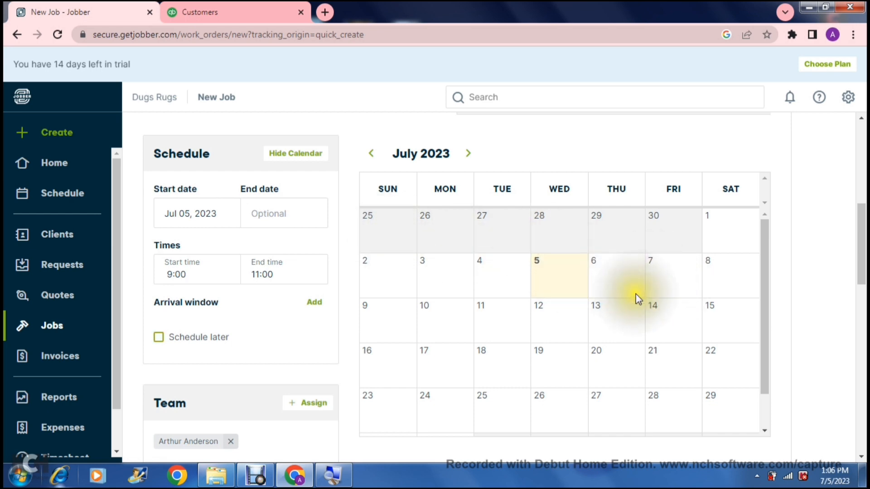
pyautogui.moveTo(765, 296); pyautogui.dragTo(758, 273)
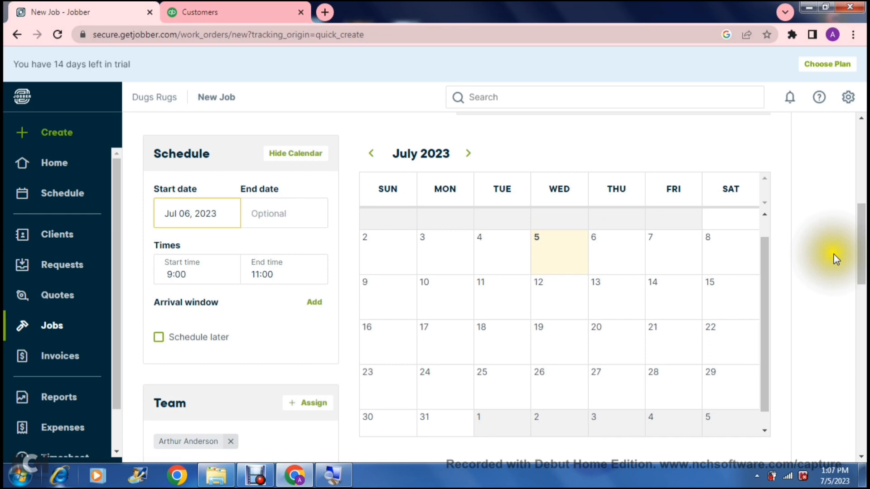
# Check the team assignment choices for the job, including the option to create a user.
pyautogui.moveTo(862, 254); pyautogui.dragTo(863, 292)
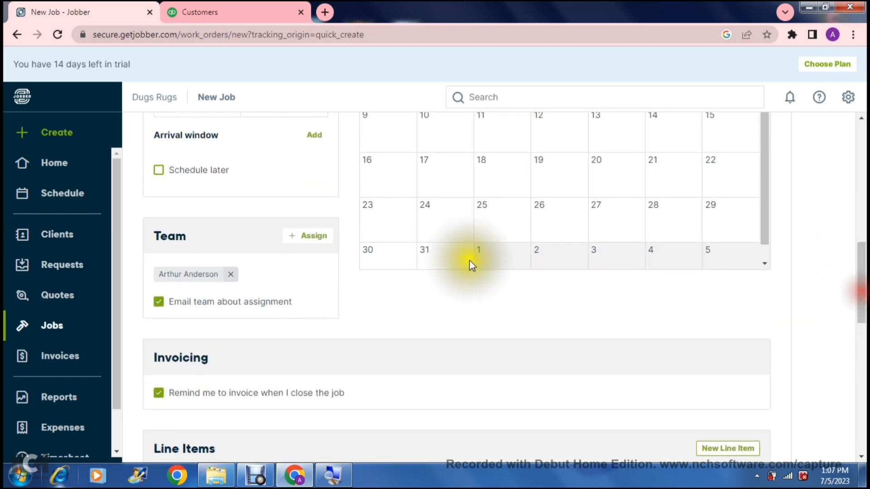
pyautogui.click(306, 245)
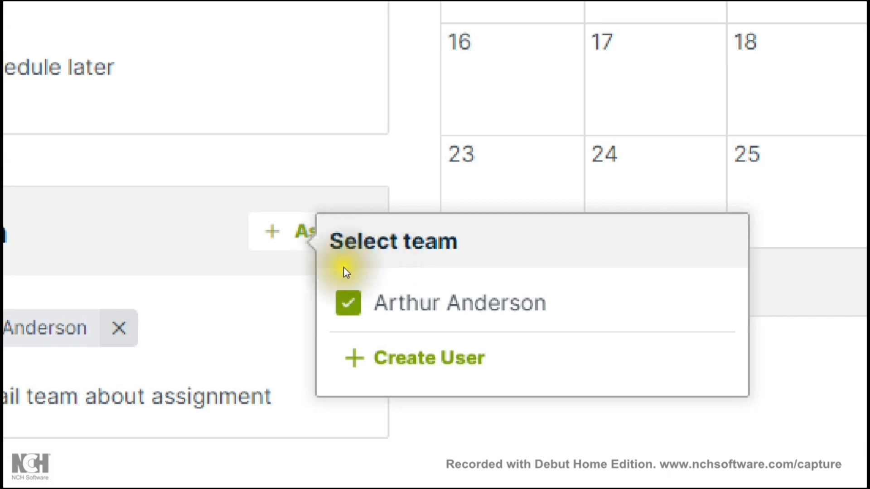
pyautogui.click(348, 290)
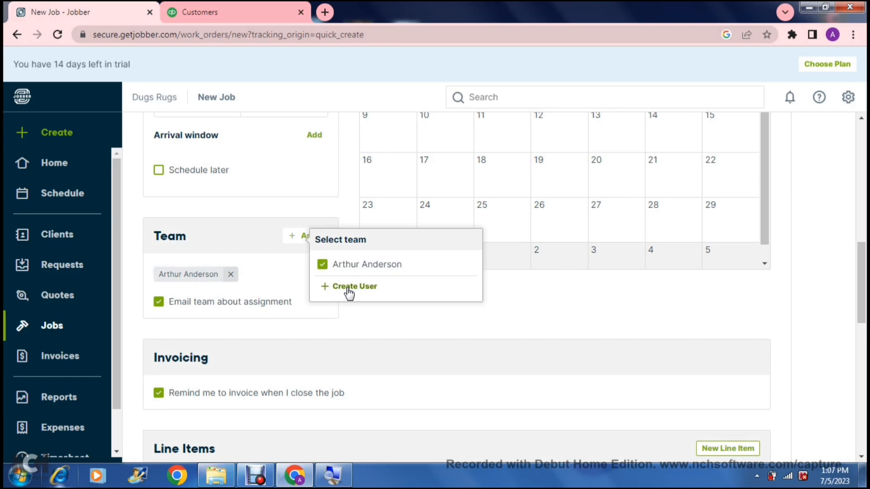
pyautogui.click(278, 245)
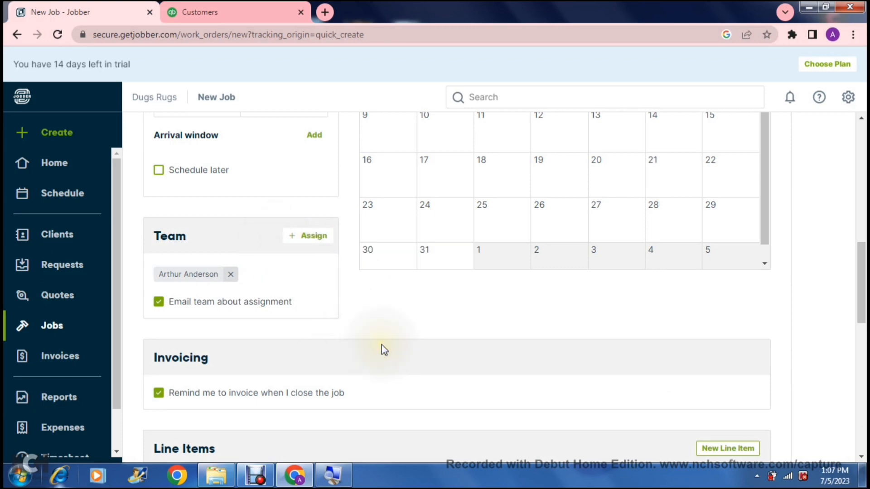
# Fill in the job's line item as Carpet Cleaning with the description Full carpet shampoo and rinse and quantity 2.
pyautogui.scroll(-4, 381, 350)
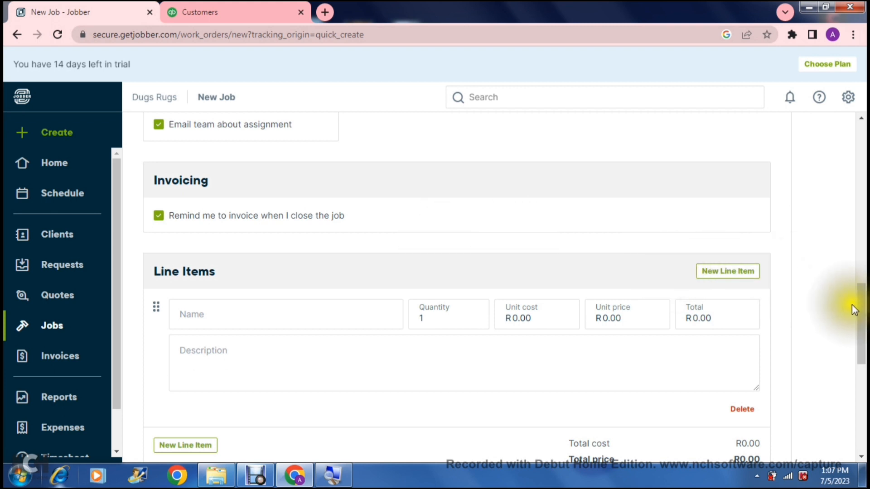
pyautogui.moveTo(858, 312); pyautogui.dragTo(860, 331)
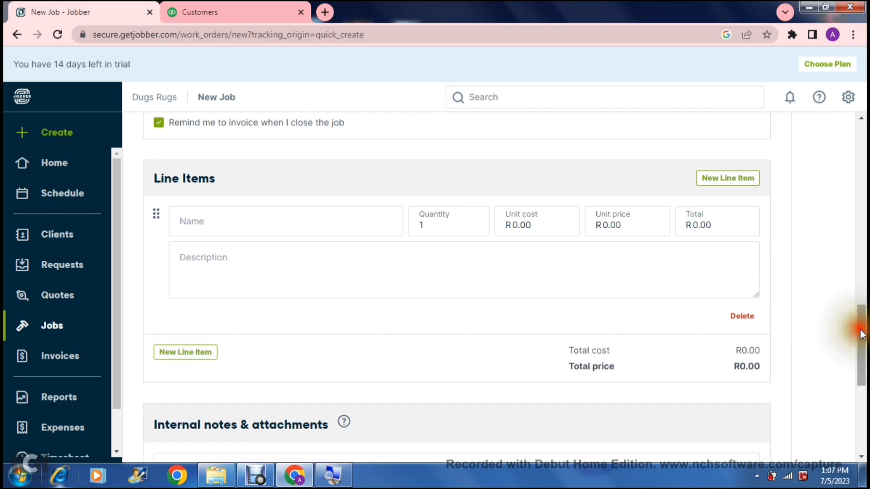
pyautogui.click(235, 217)
pyautogui.click(224, 277)
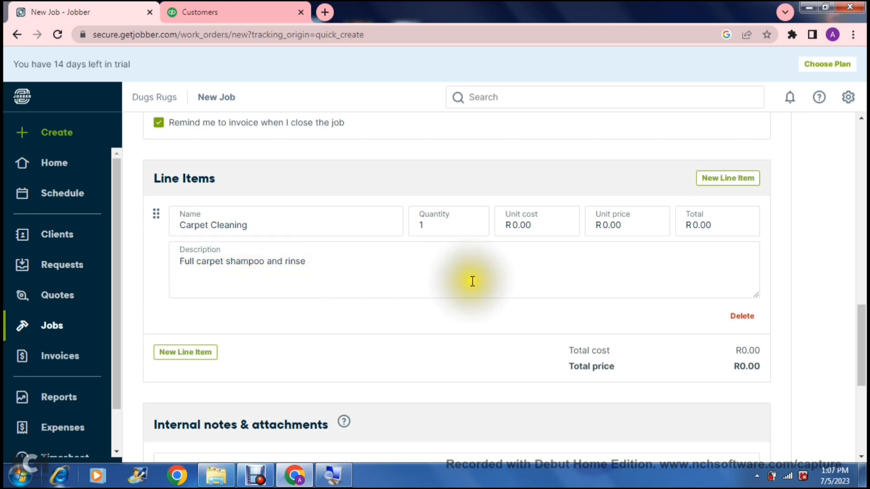
pyautogui.click(454, 228)
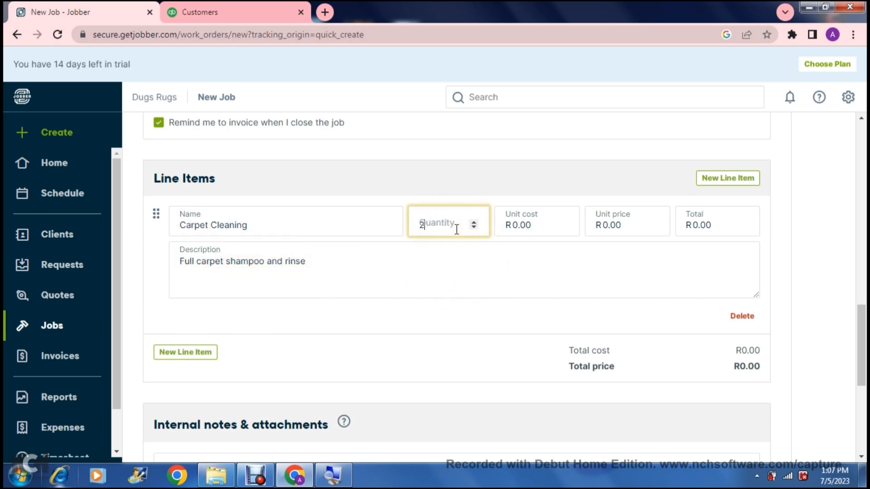
pyautogui.click(477, 182)
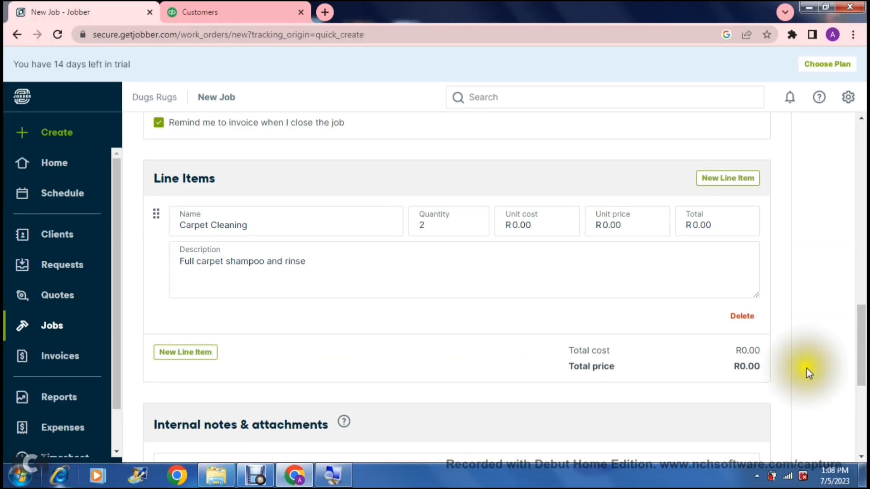
# Review the combined save options for the job and save it without emailing a booking confirmation.
pyautogui.moveTo(862, 362); pyautogui.dragTo(863, 428)
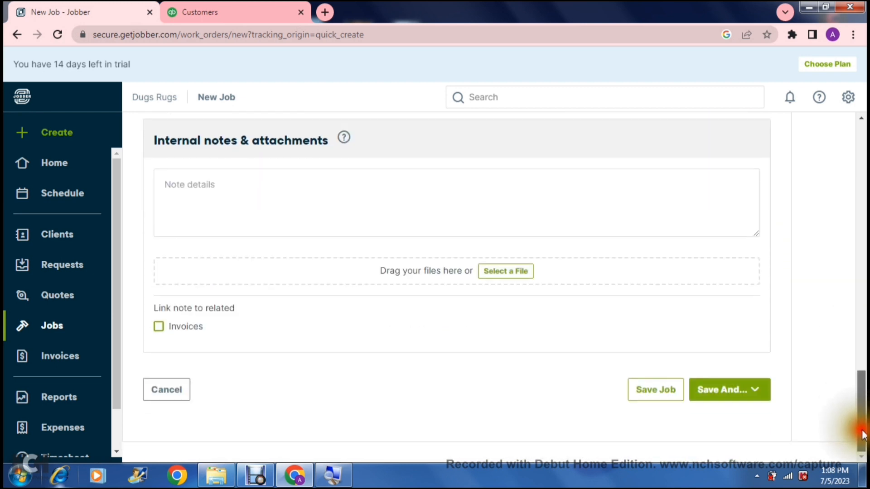
pyautogui.click(758, 399)
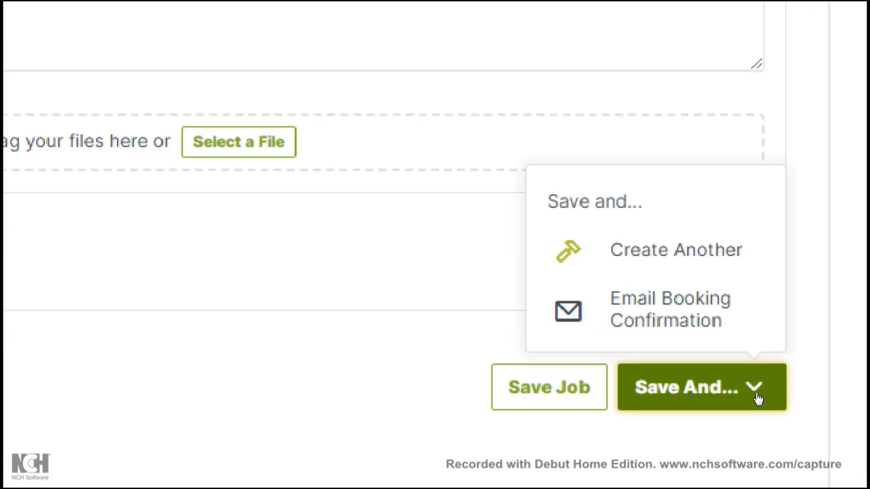
pyautogui.click(703, 303)
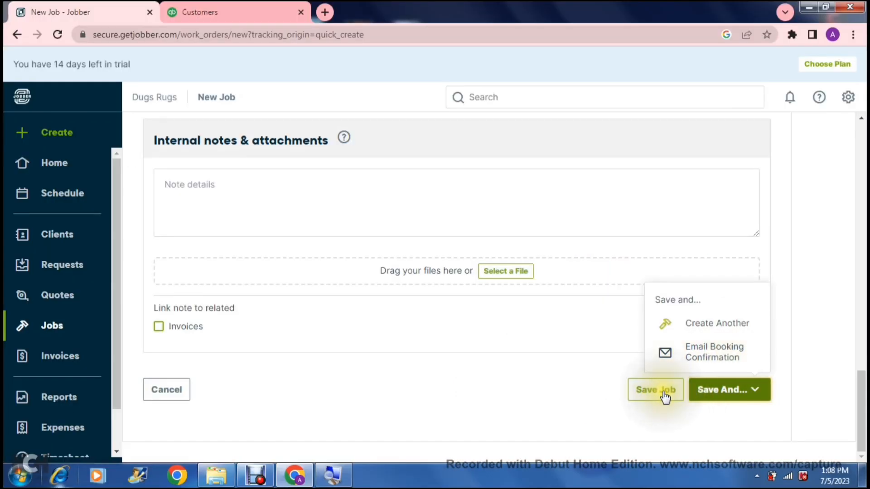
pyautogui.click(528, 405)
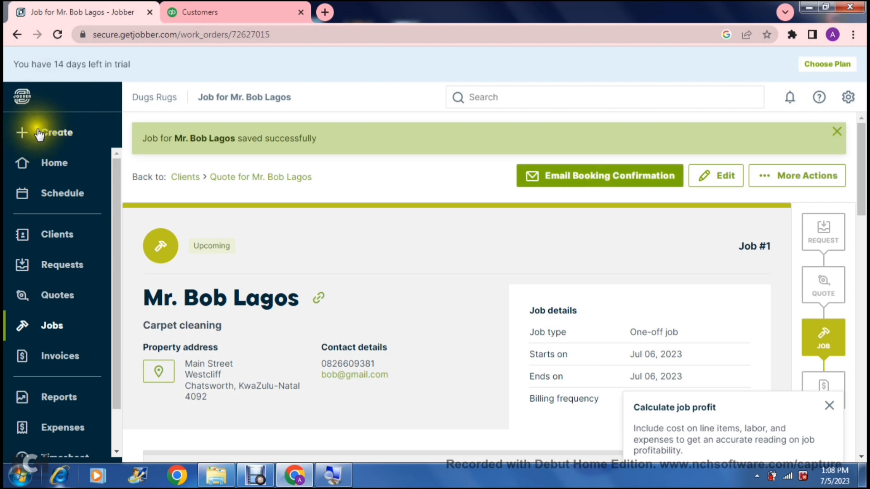
# Start a new invoice for the existing client.
pyautogui.click(40, 134)
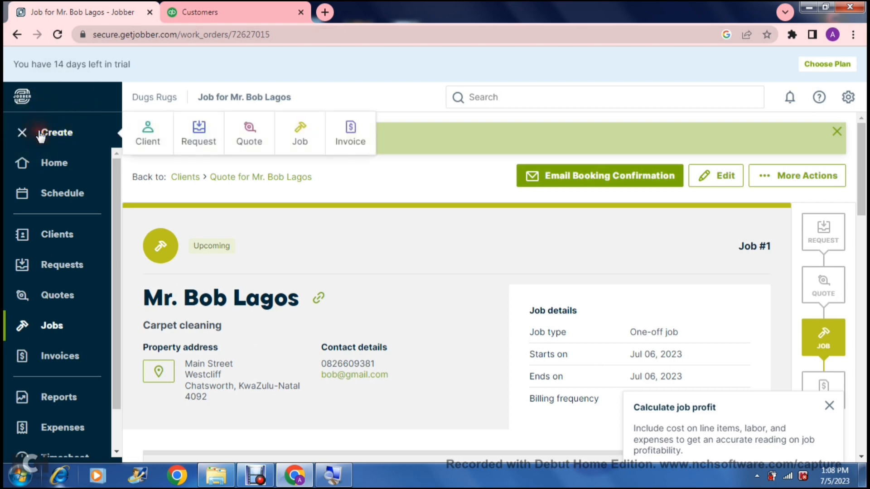
pyautogui.click(355, 149)
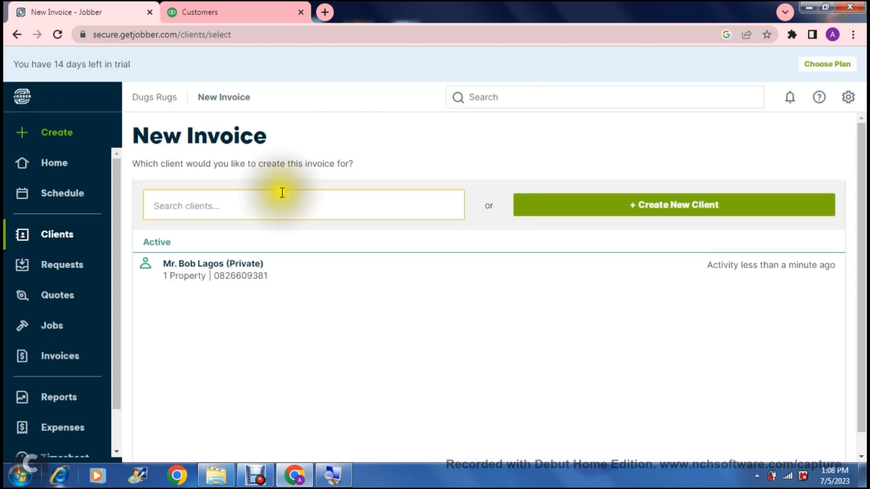
pyautogui.click(246, 274)
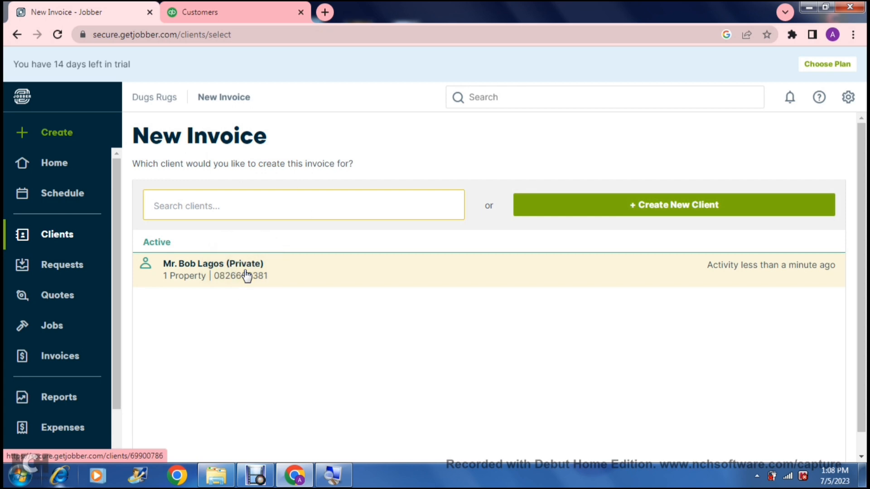
pyautogui.click(246, 275)
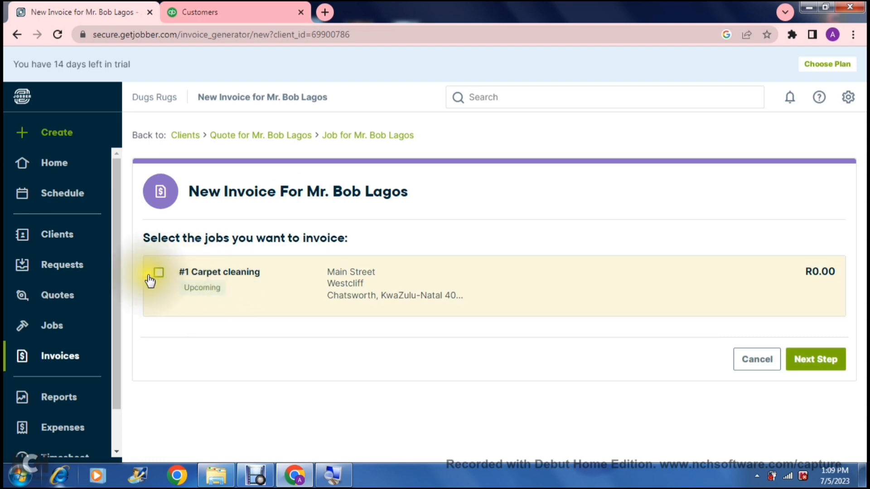
# Include job #1 Carpet cleaning in the invoice and choose Net 30 as the payment due term.
pyautogui.click(149, 278)
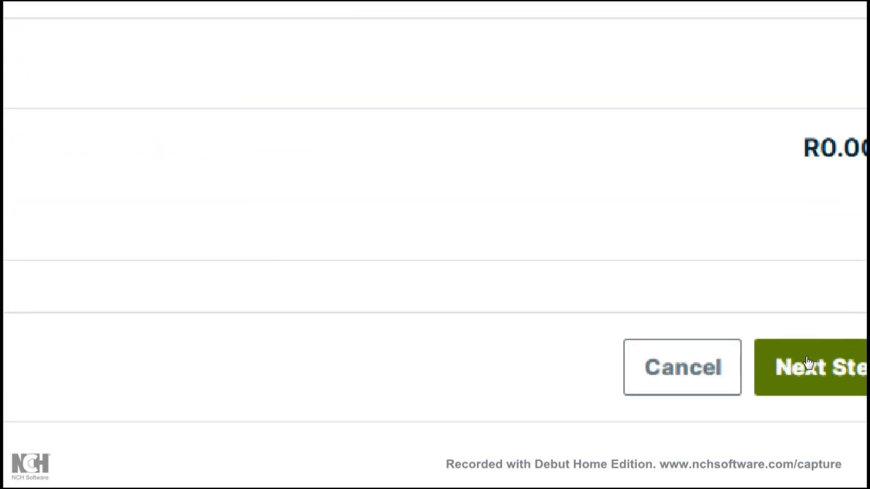
pyautogui.click(808, 364)
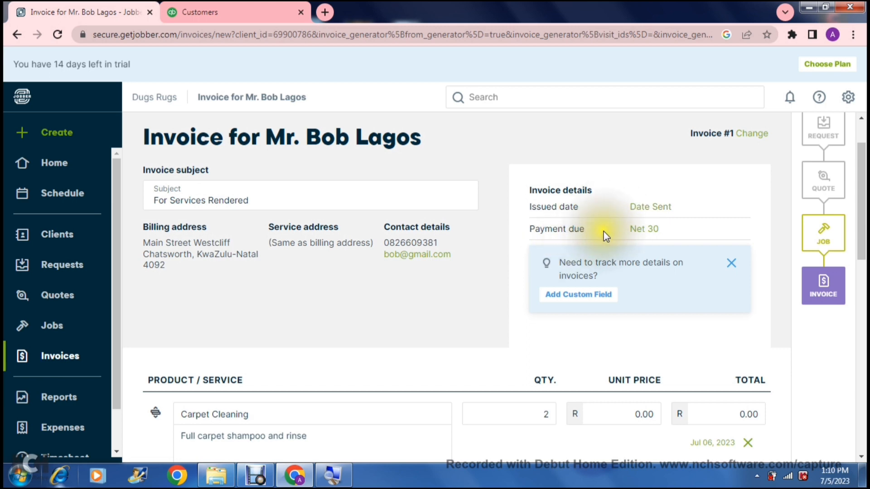
pyautogui.click(644, 230)
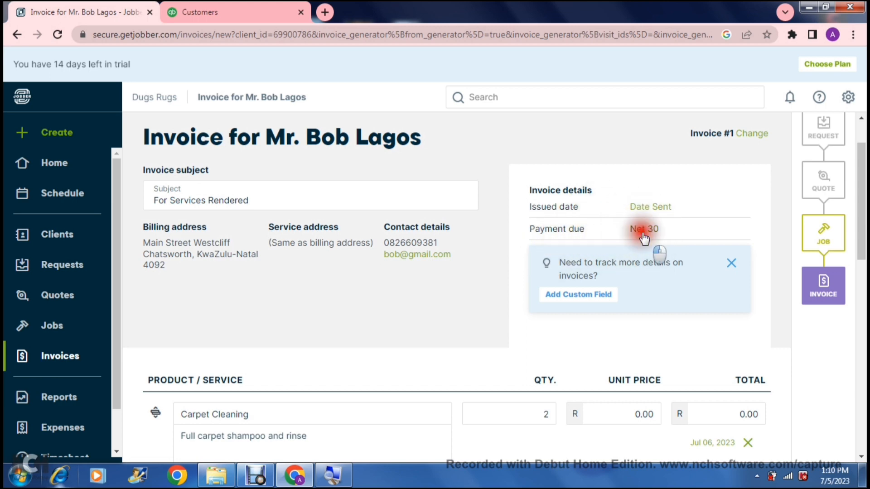
pyautogui.click(691, 233)
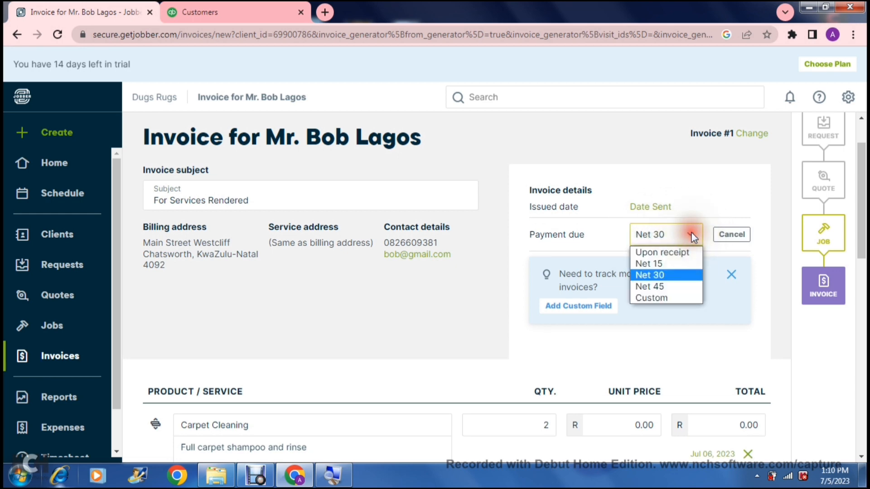
pyautogui.click(675, 275)
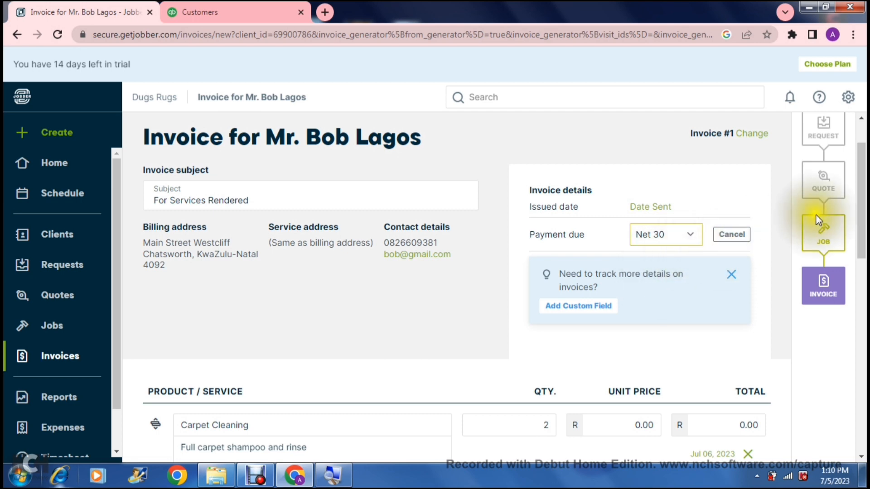
# Review the invoice's line item, totals, client message and internal notes, and save the invoice without emailing it.
pyautogui.moveTo(862, 206); pyautogui.dragTo(863, 297)
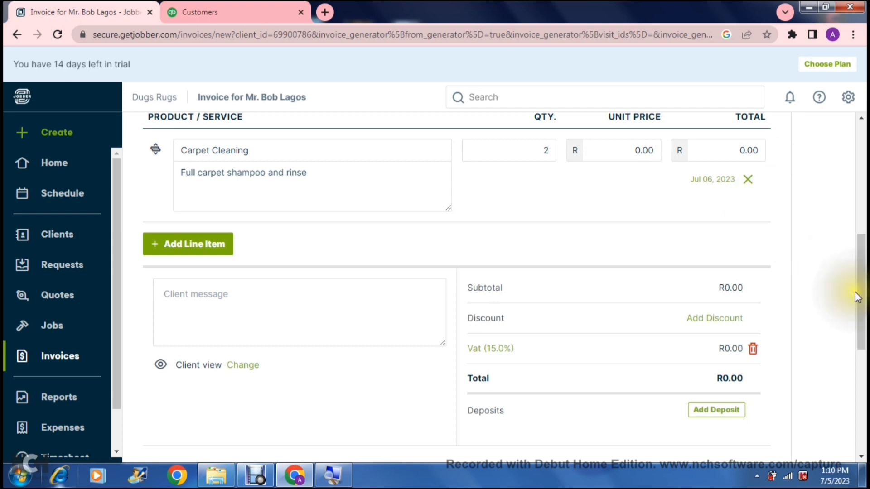
pyautogui.moveTo(857, 291); pyautogui.dragTo(861, 334)
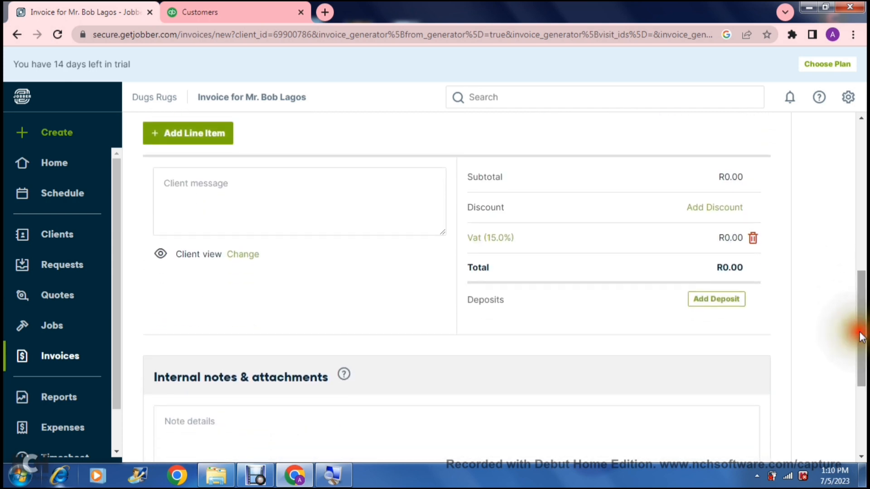
pyautogui.click(240, 203)
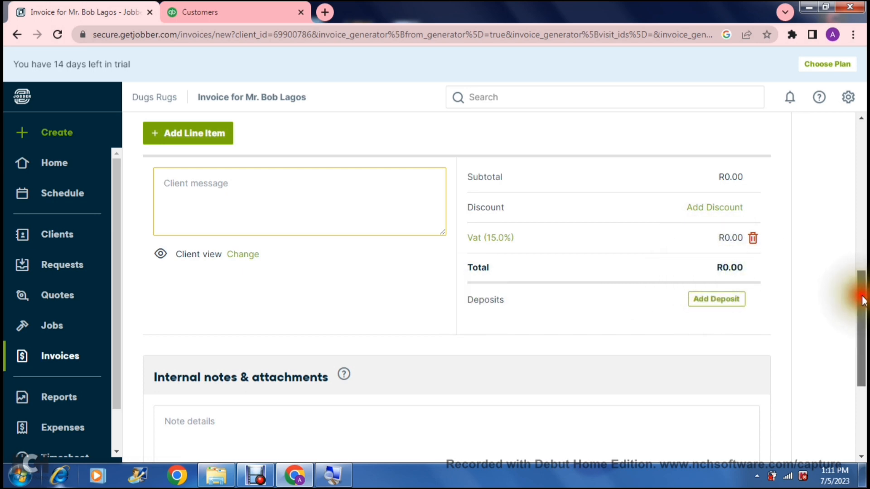
pyautogui.moveTo(860, 287); pyautogui.dragTo(863, 368)
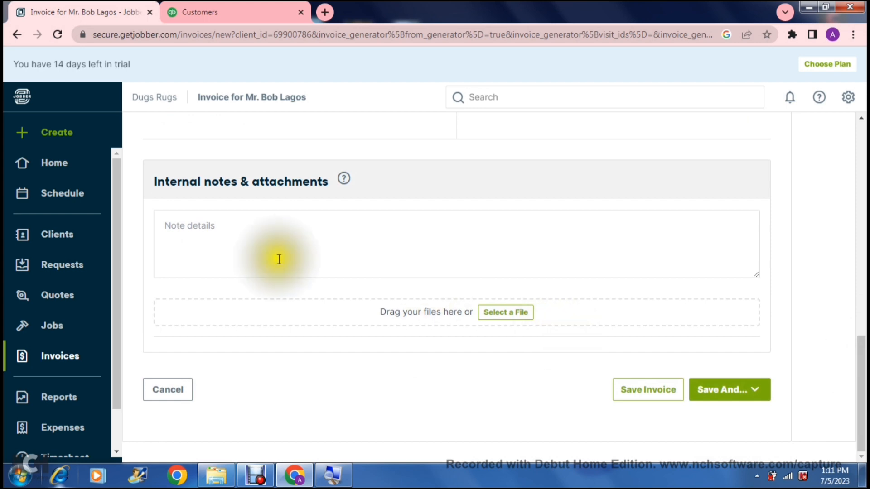
pyautogui.click(651, 390)
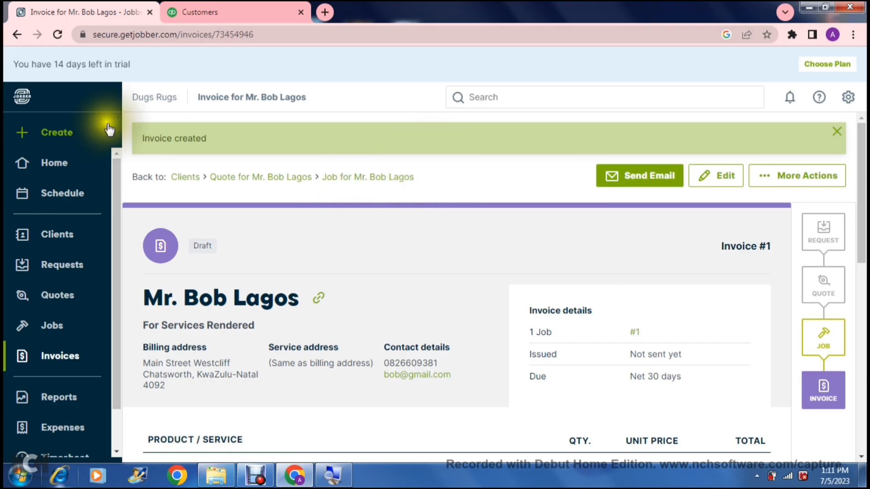
# Review the kinds of records that can be created and return to the Home page.
pyautogui.click(55, 136)
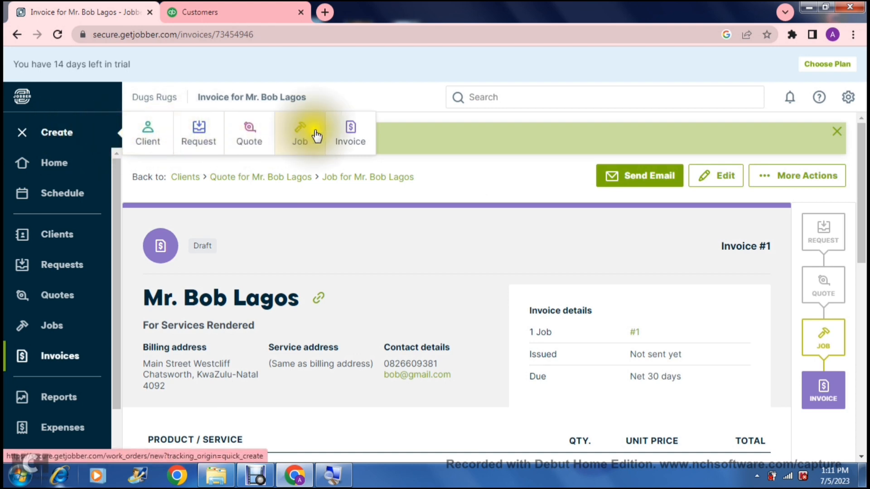
pyautogui.click(75, 132)
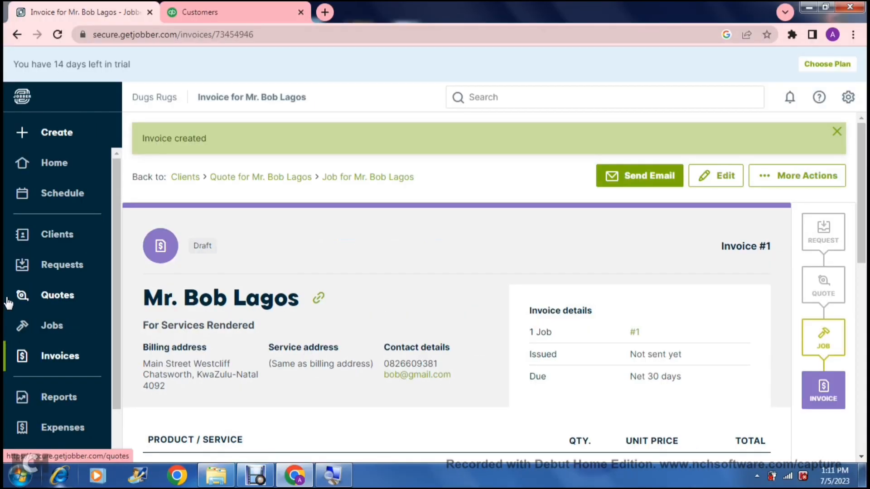
pyautogui.click(50, 166)
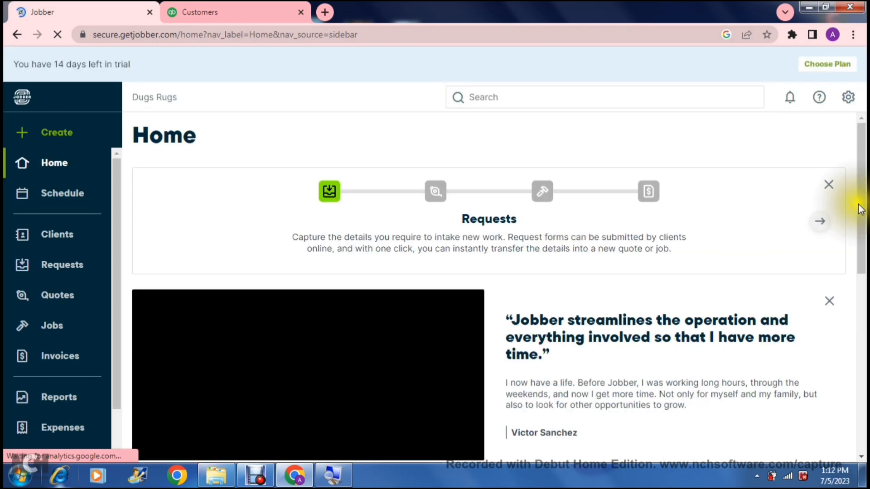
pyautogui.moveTo(861, 210); pyautogui.dragTo(841, 198)
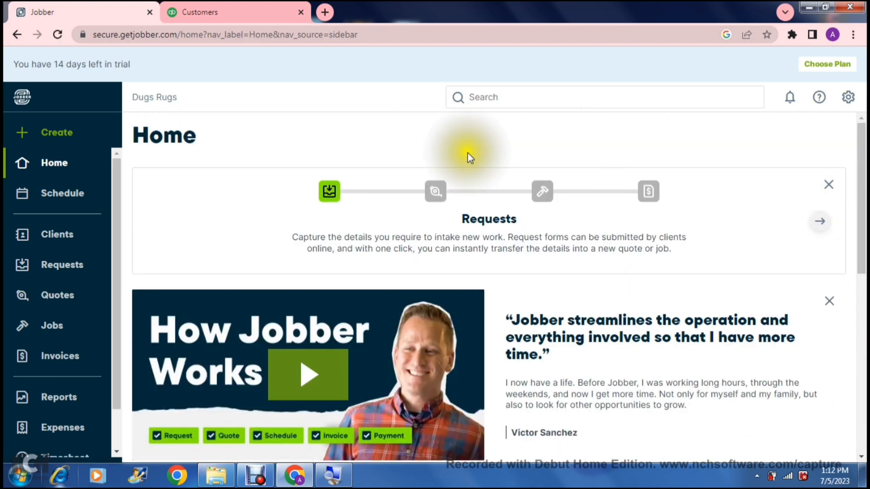